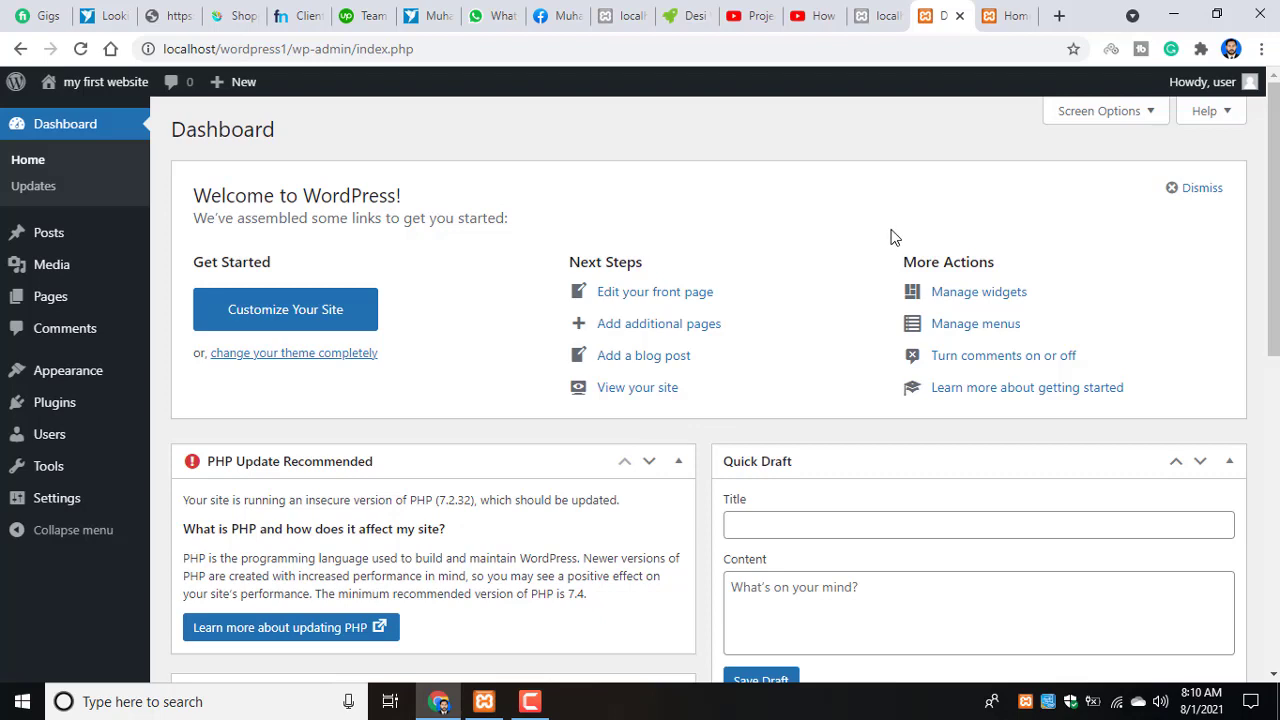
Examine the live home page's logo, site title, navigation menu, post area and footer
left_click(1008, 12)
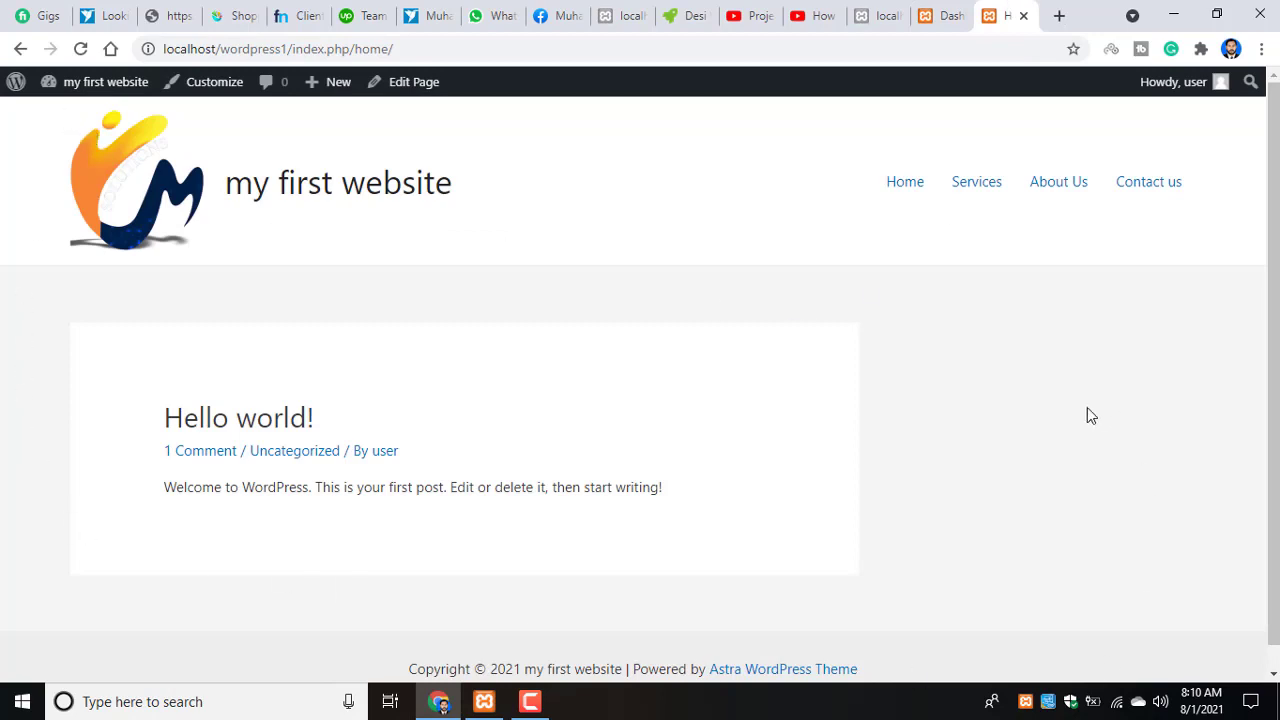
scroll(1009, 466, "down", 1)
scroll(1053, 469, "up", 1)
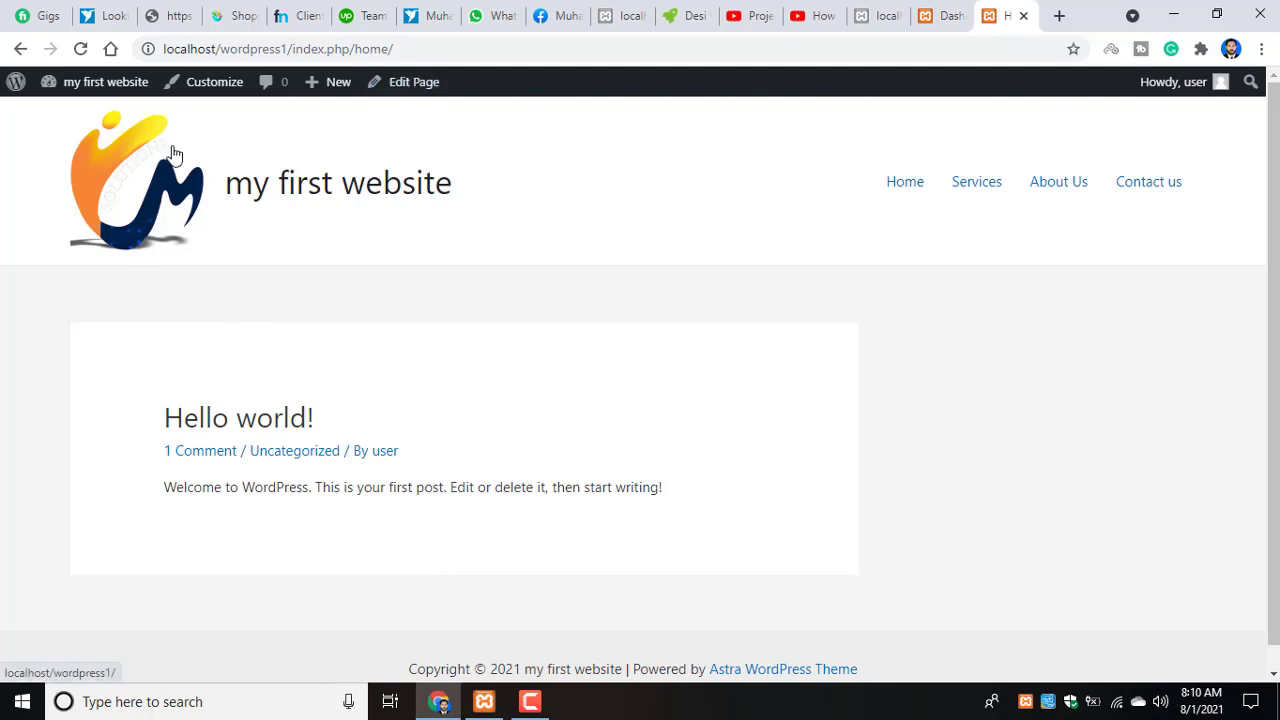
scroll(277, 371, "down", 1)
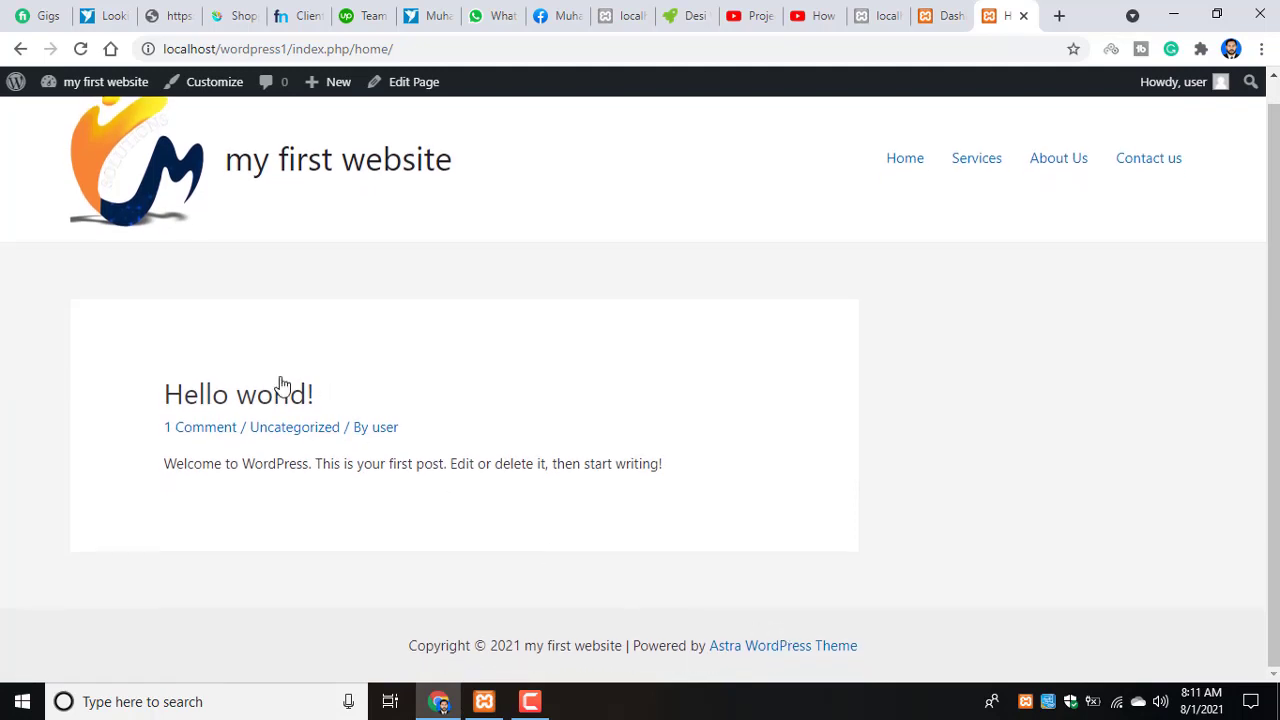
scroll(371, 434, "up", 1)
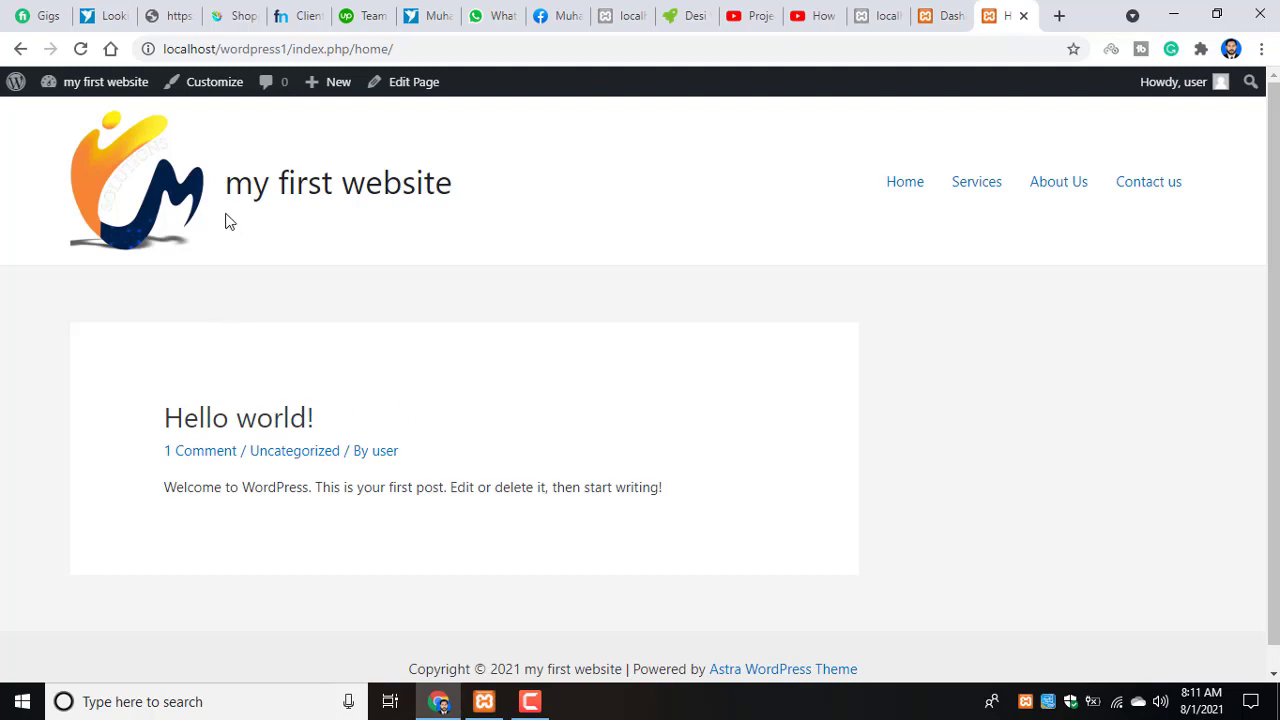
left_click(330, 188)
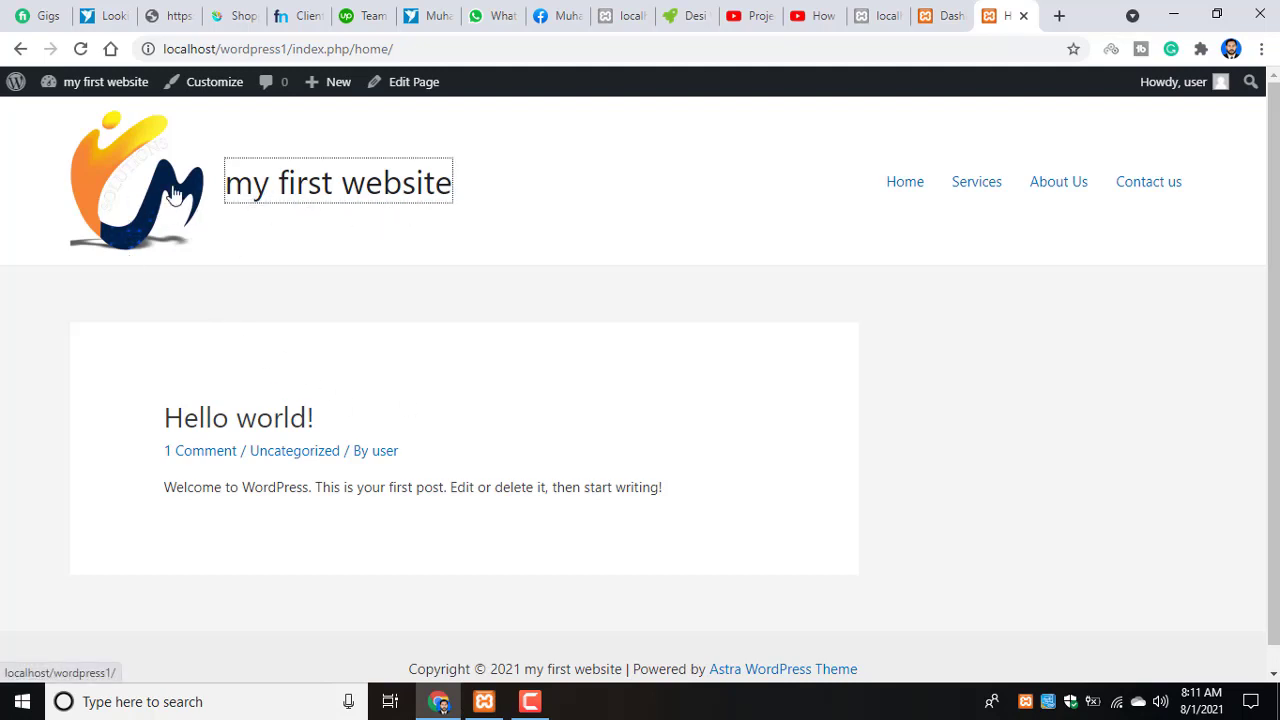
left_click_drag(149, 394, 254, 488)
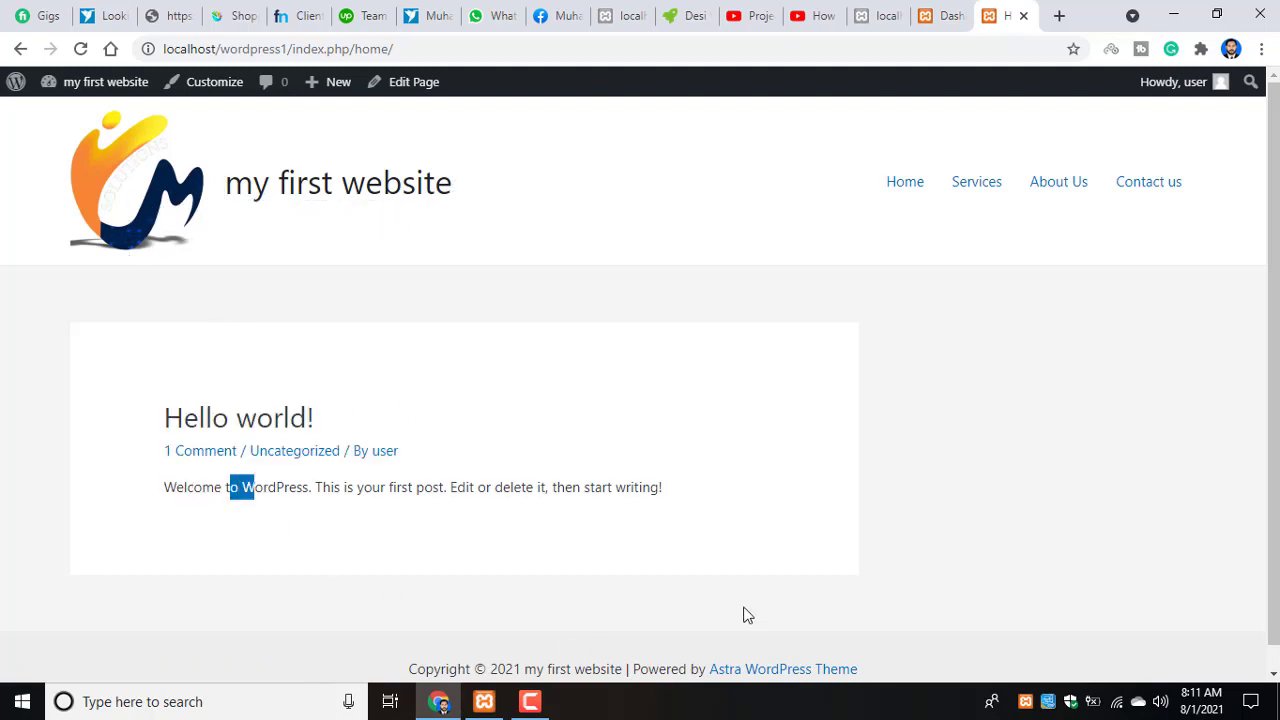
left_click(745, 615)
Open the Astra theme customizer from the dashboard and compare its preview with the live home page
left_click(925, 12)
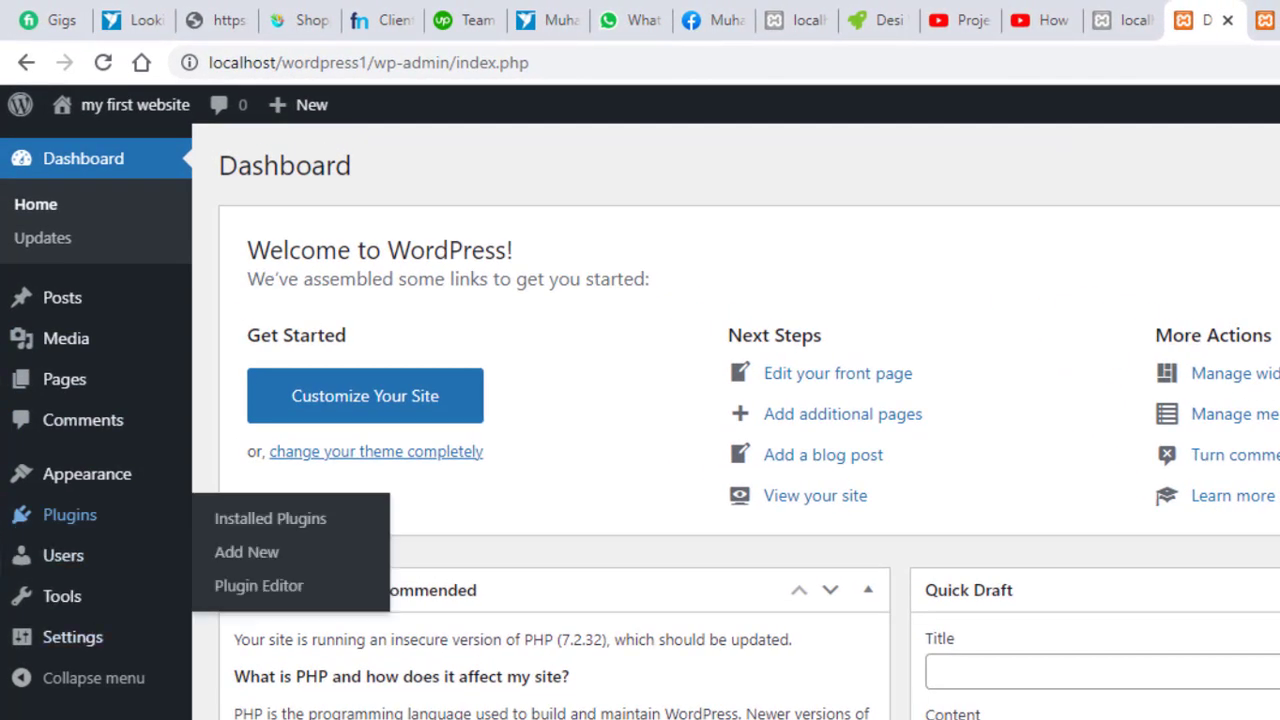
mouse_move(63, 491)
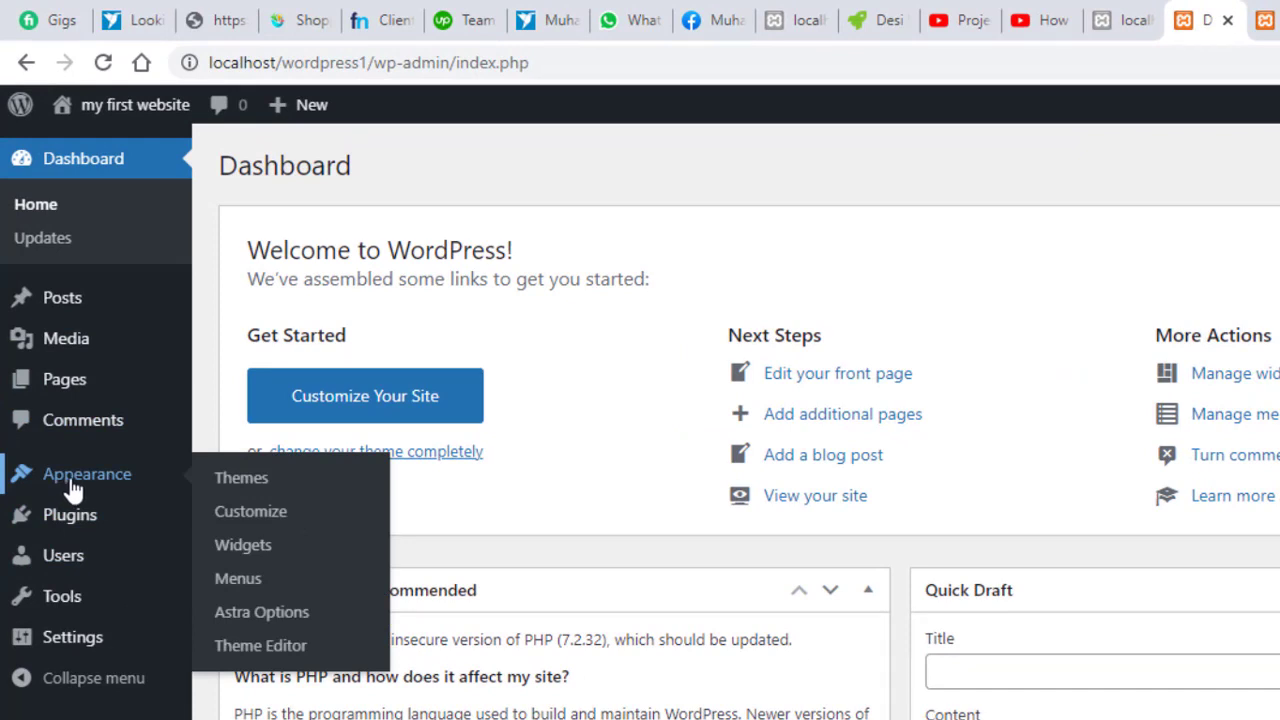
left_click(252, 512)
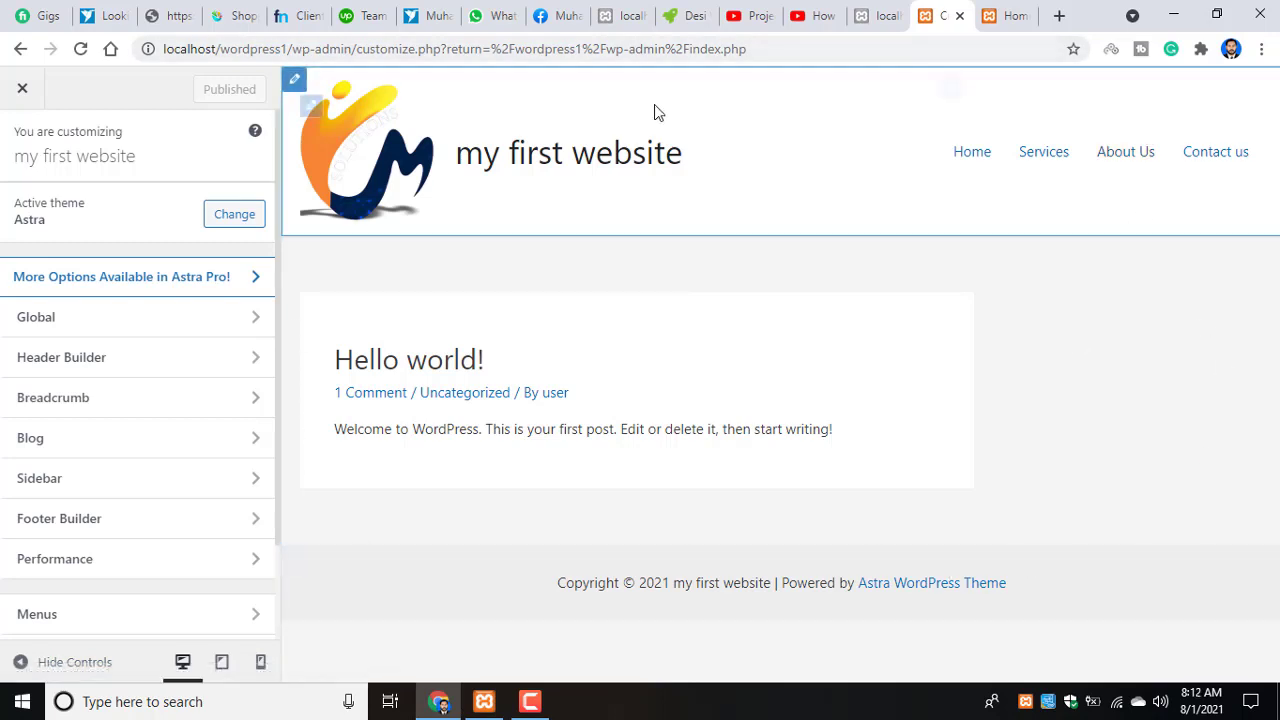
left_click(1008, 12)
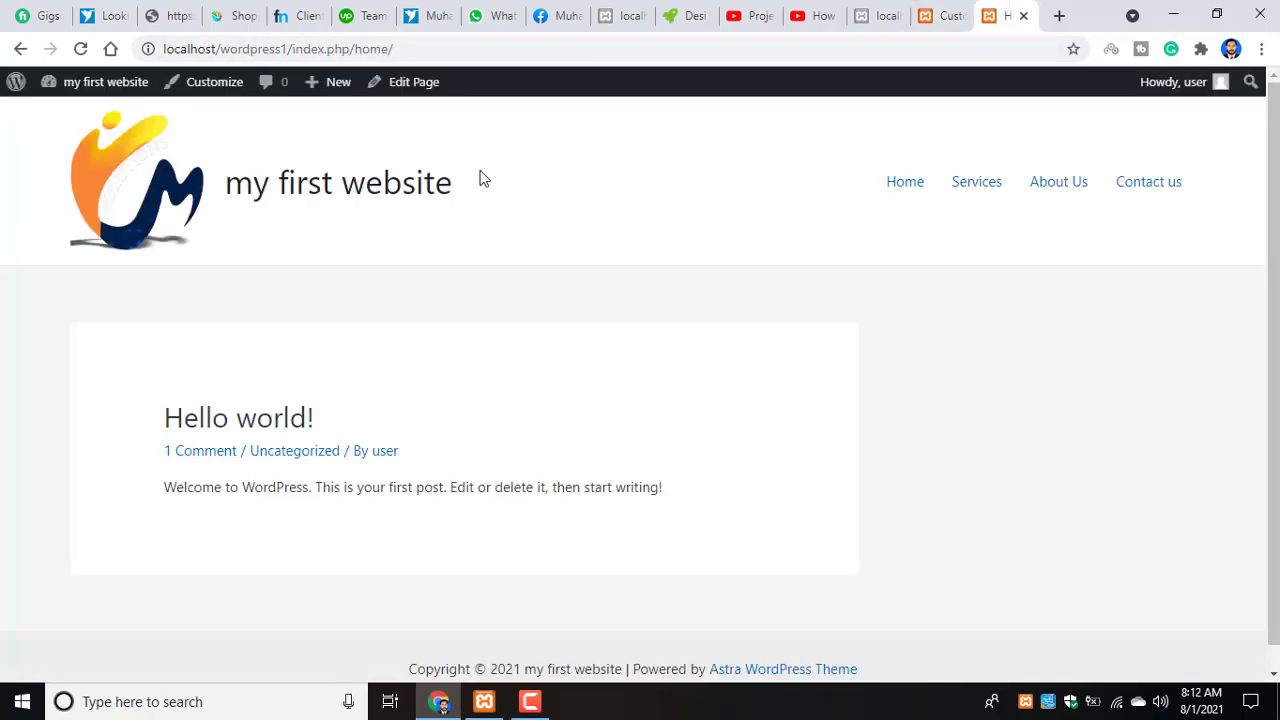
left_click(943, 12)
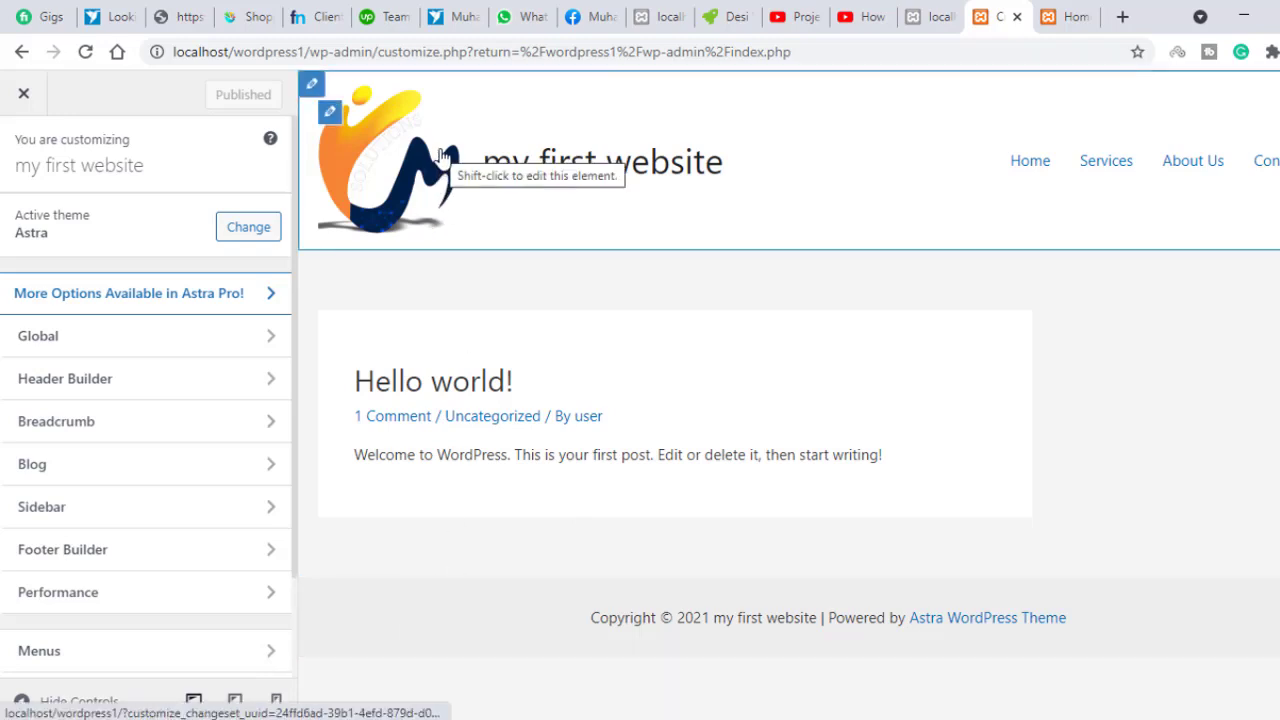
Open the header logo's settings in the customizer and remove the current logo
left_click(331, 117)
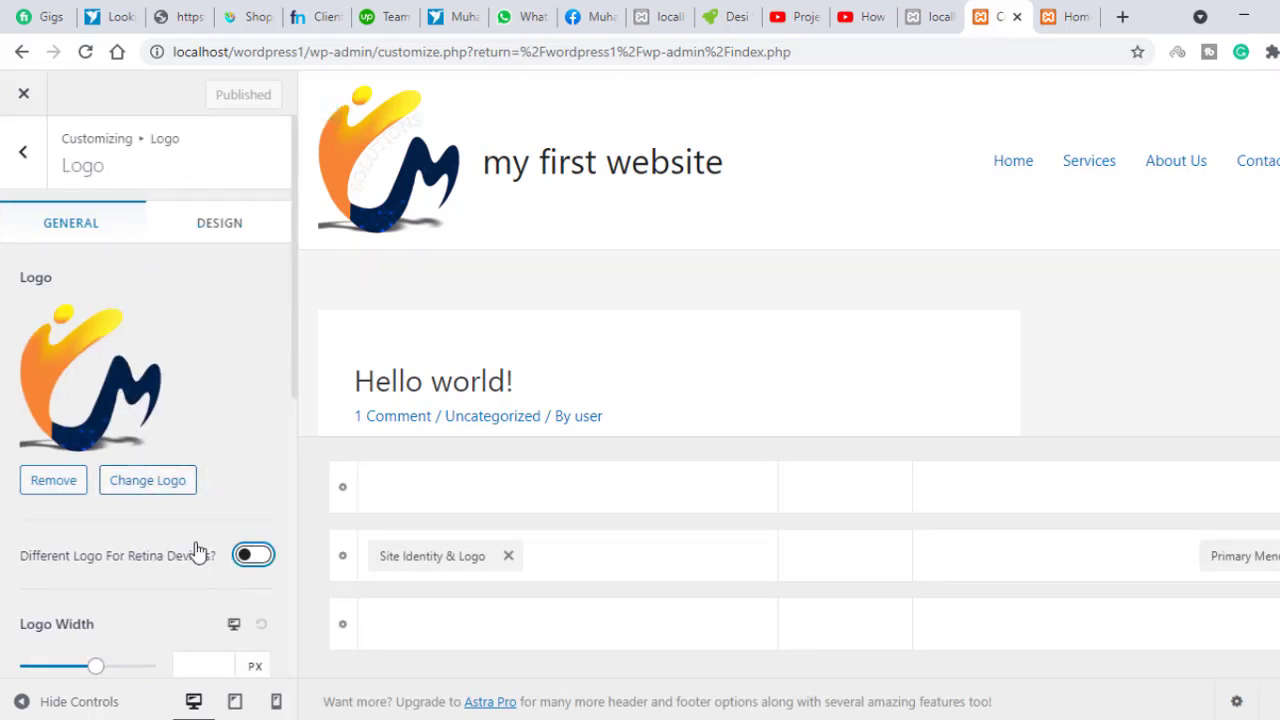
scroll(196, 551, "down", 4)
scroll(200, 590, "down", 1)
scroll(200, 590, "up", 5)
left_click(60, 486)
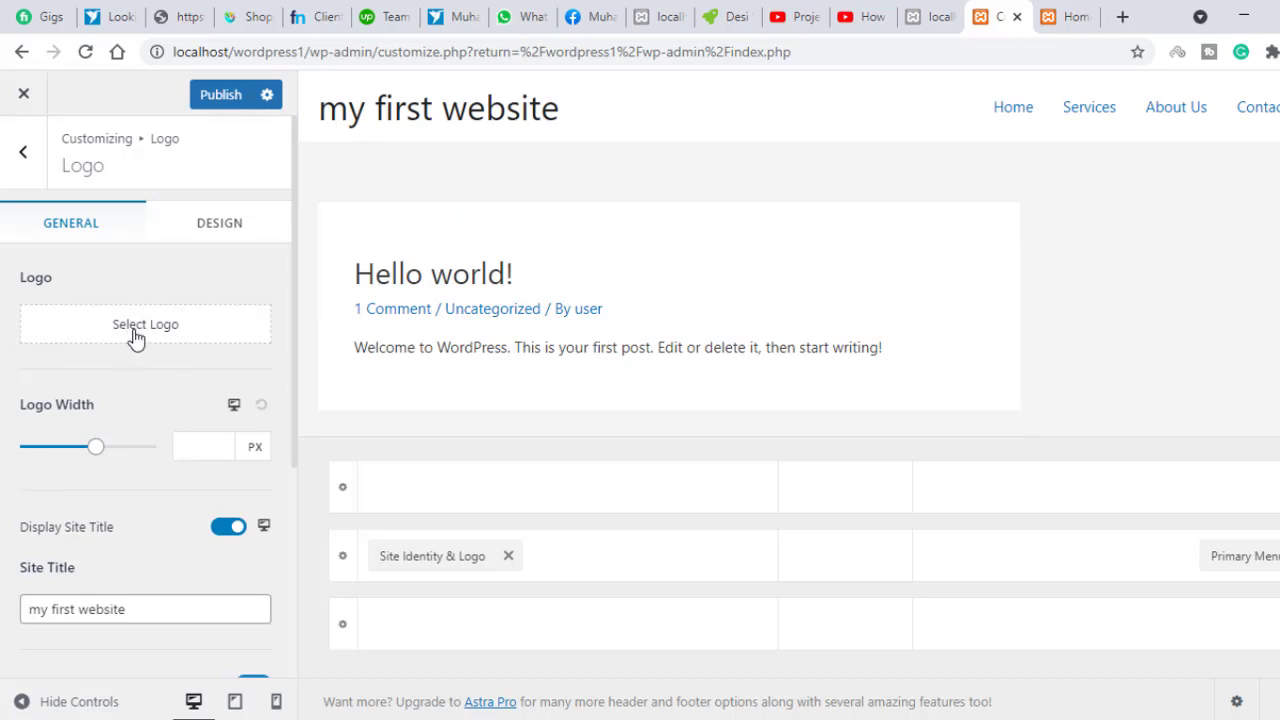
Select cropped-32-by-32.png from the media library as the site logo
left_click(132, 339)
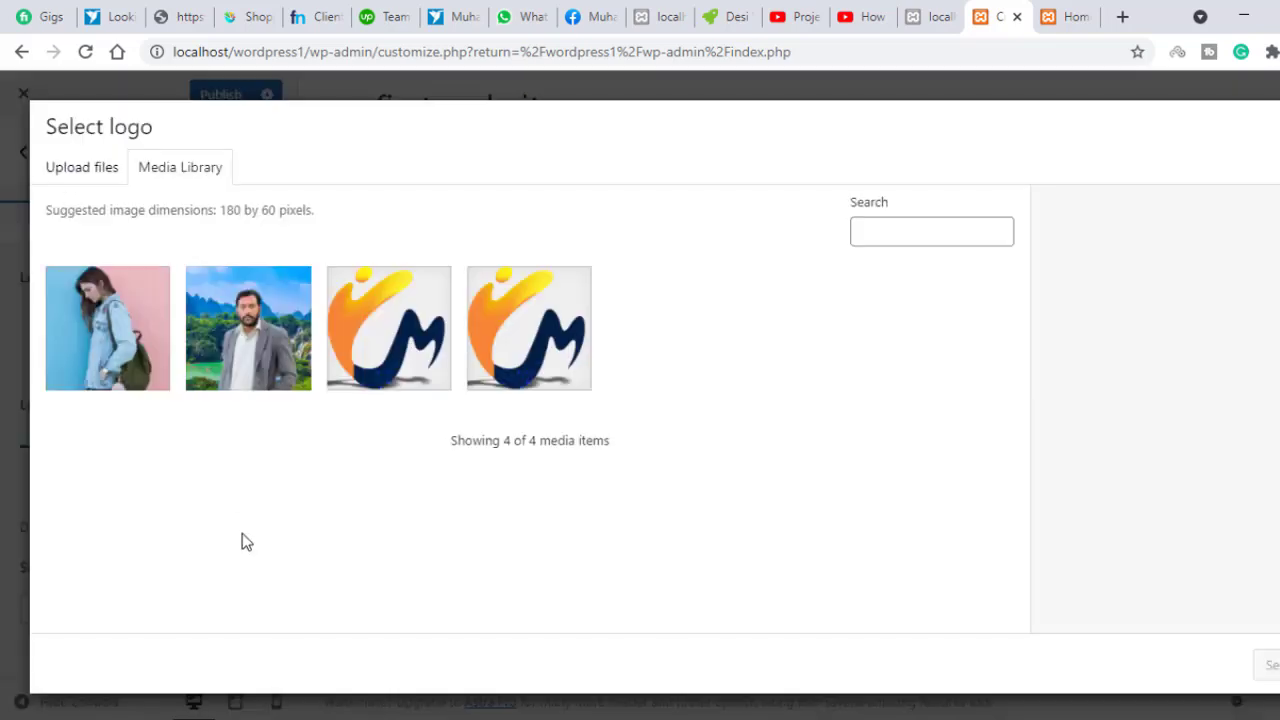
left_click(100, 172)
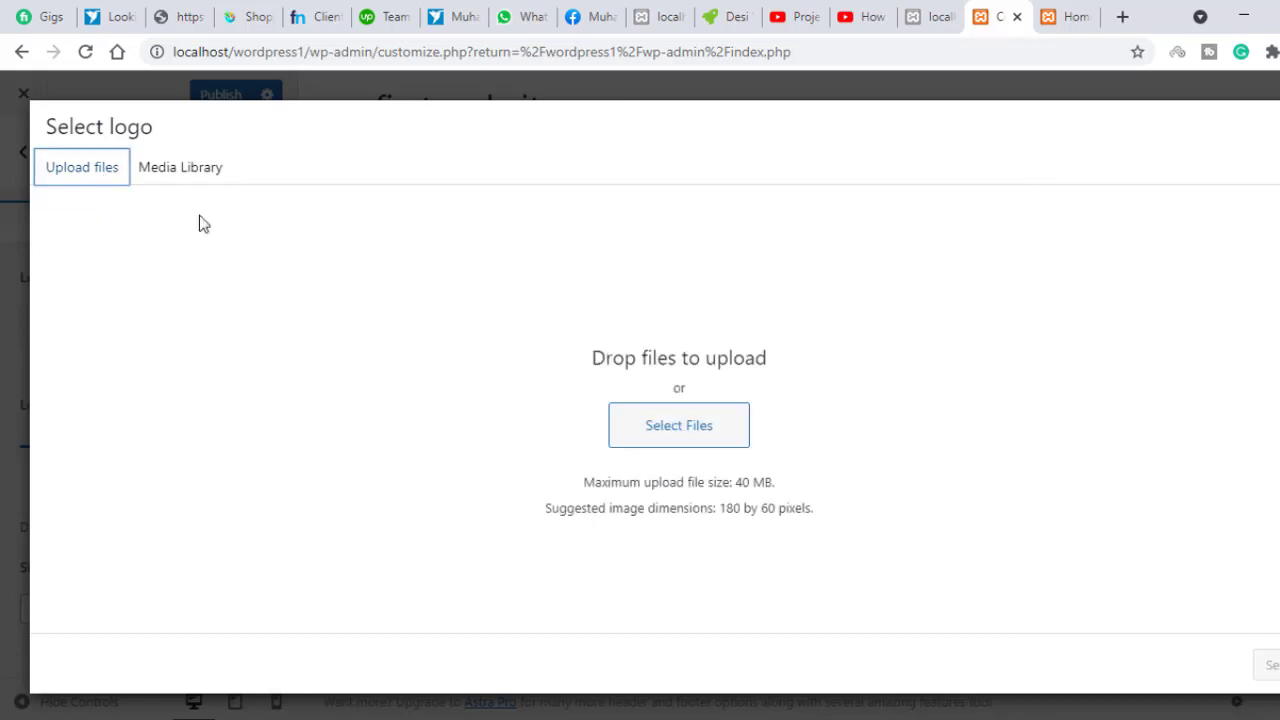
left_click(170, 174)
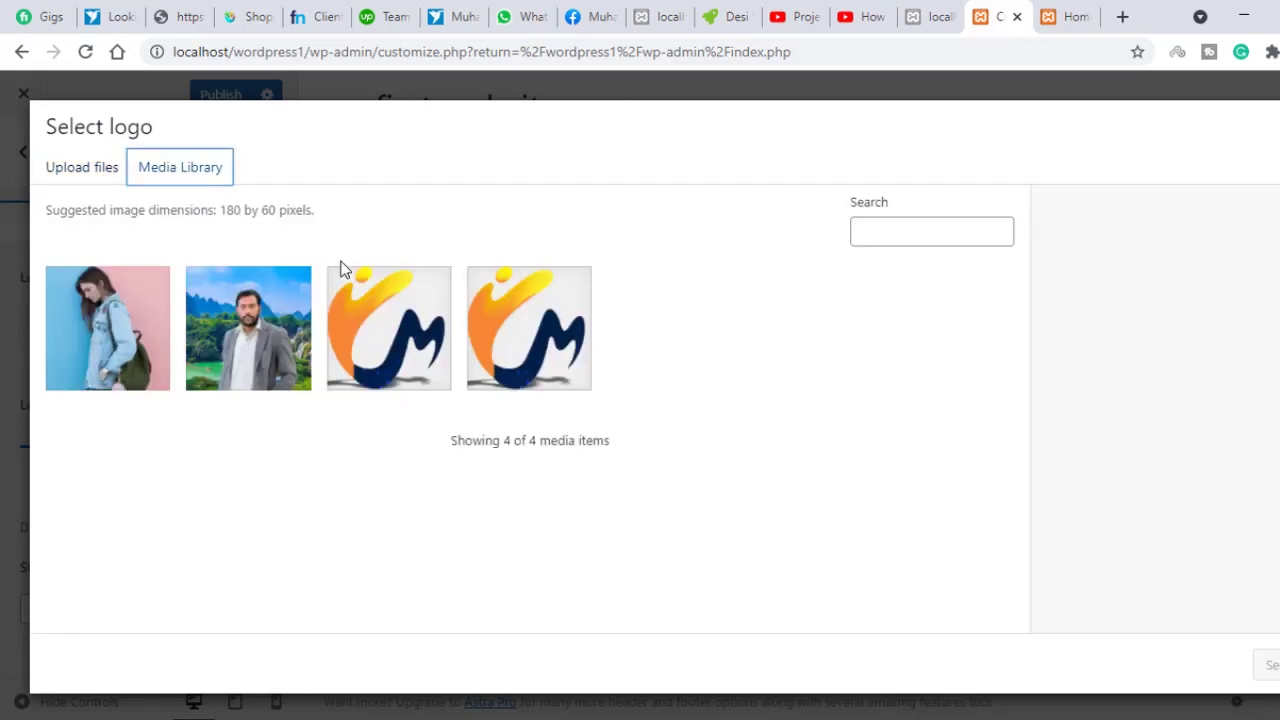
left_click(400, 322)
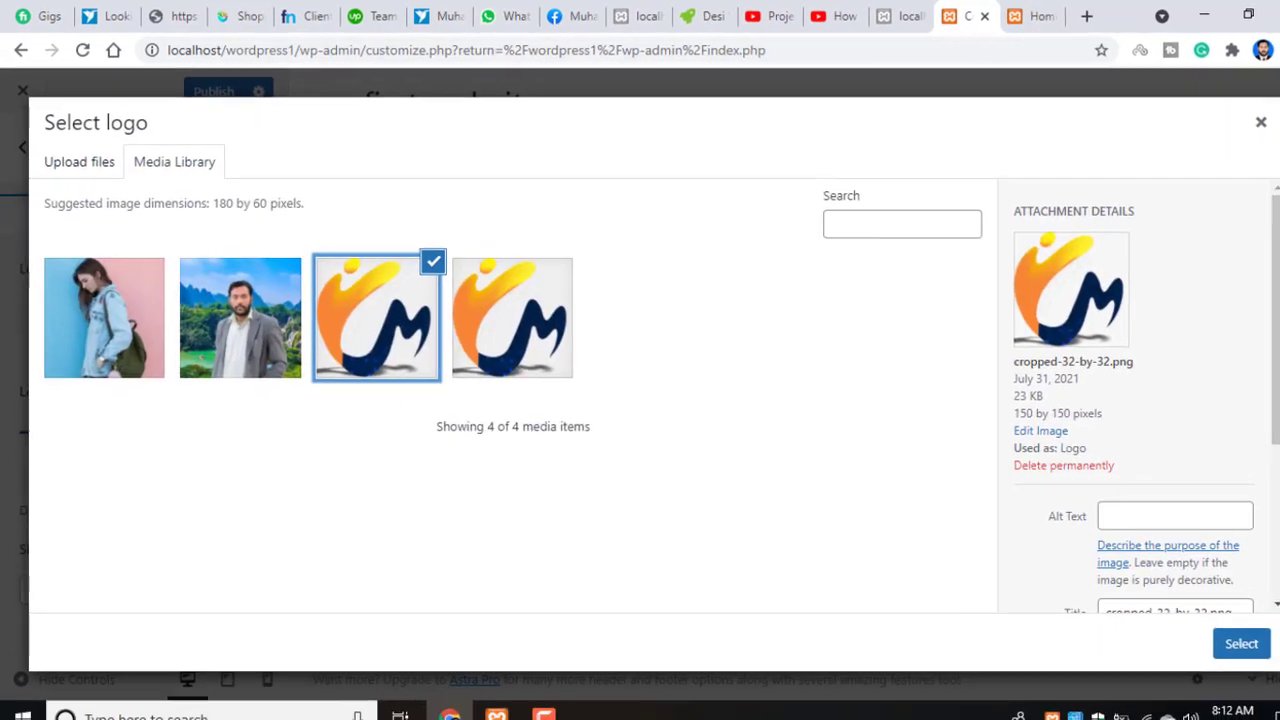
left_click(1241, 645)
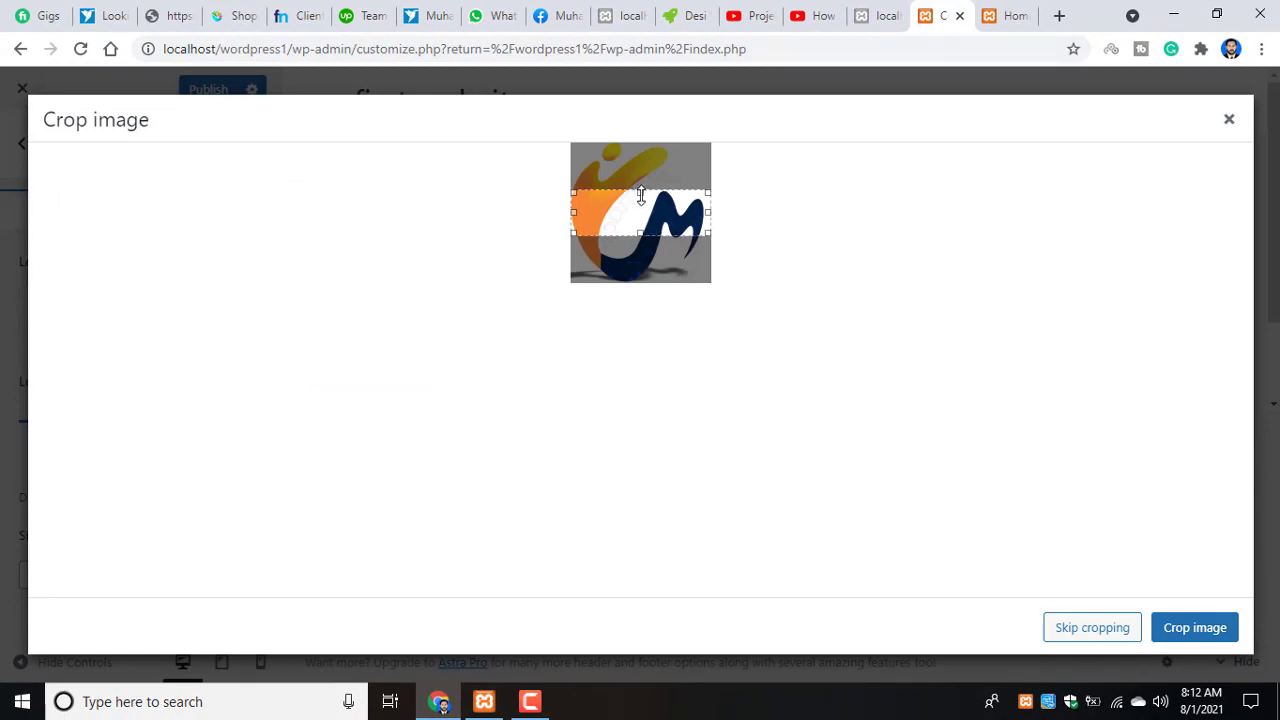
Extend the logo's crop area to the full image height, crop it, and publish the change
left_click_drag(640, 191, 640, 144)
left_click_drag(640, 233, 650, 287)
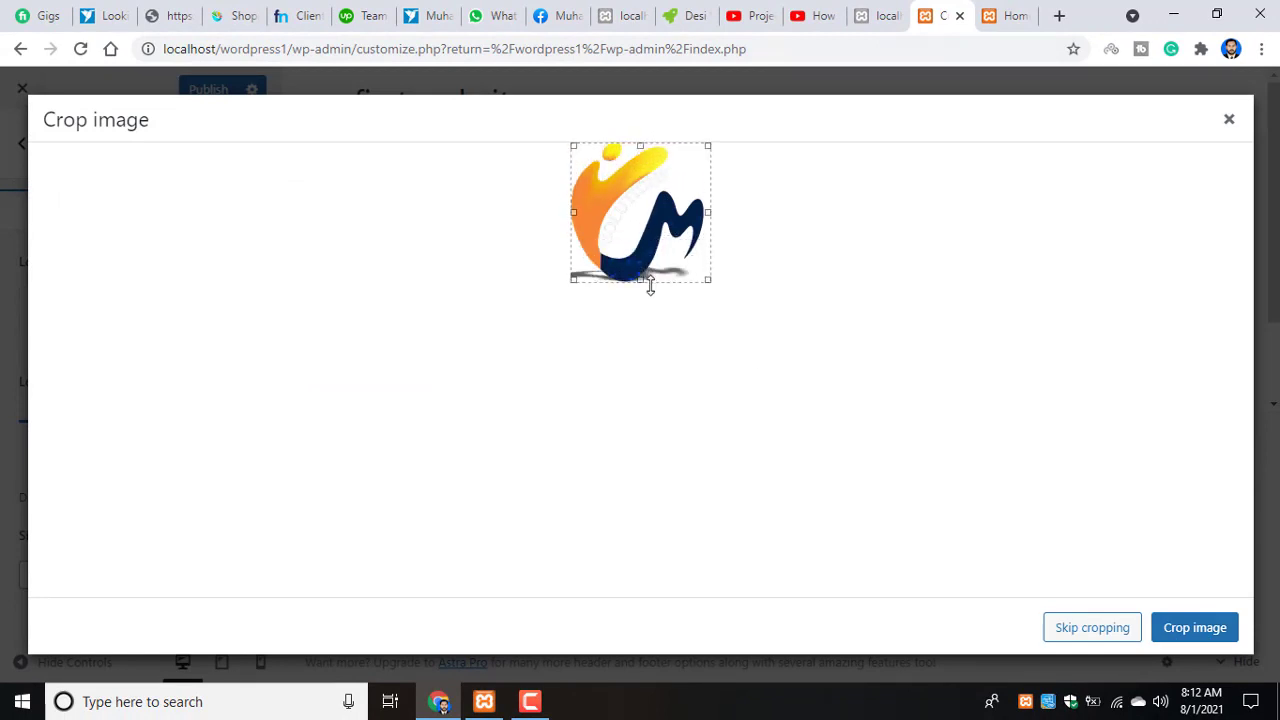
left_click(1199, 630)
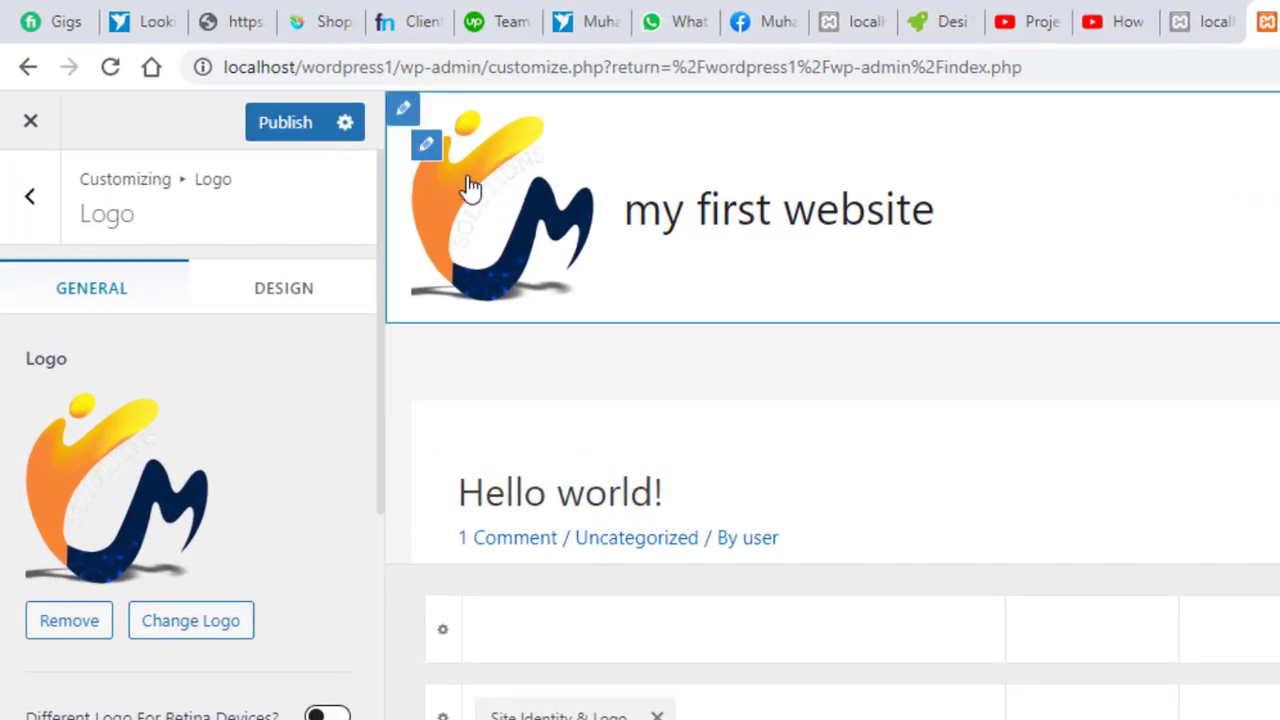
left_click(276, 130)
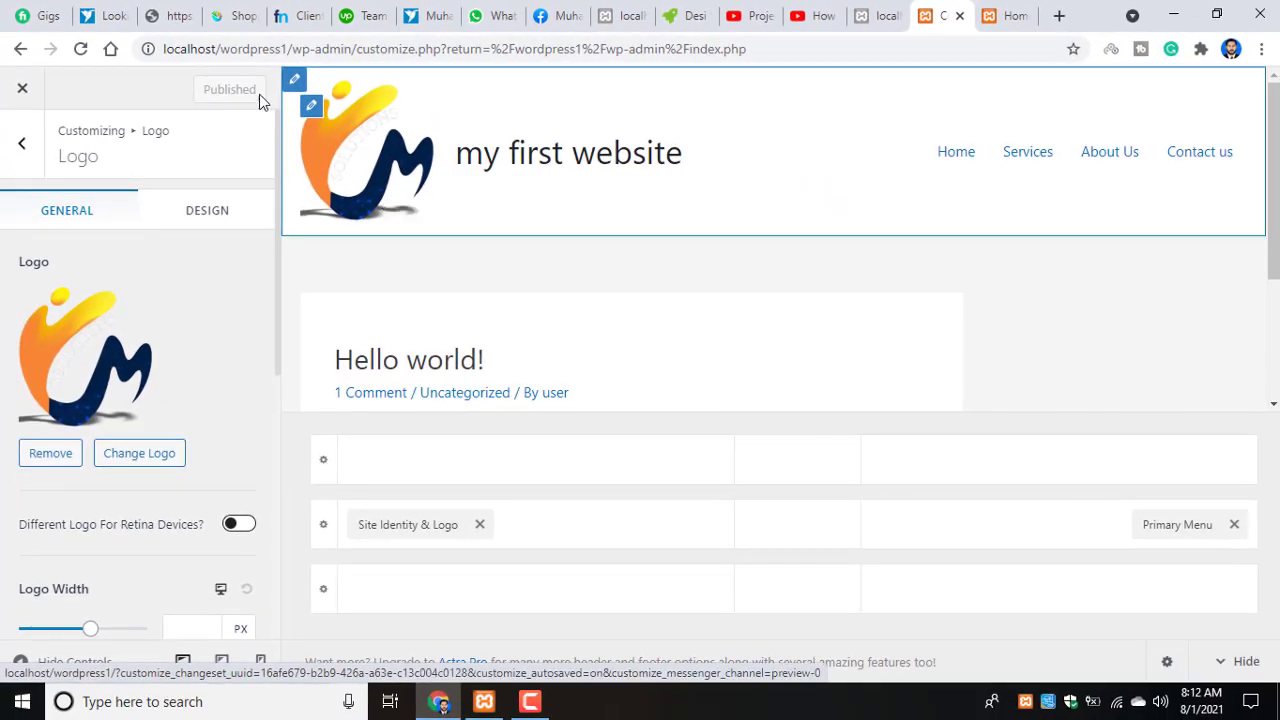
Set the primary header's height to 74 px and publish the change
left_click(291, 80)
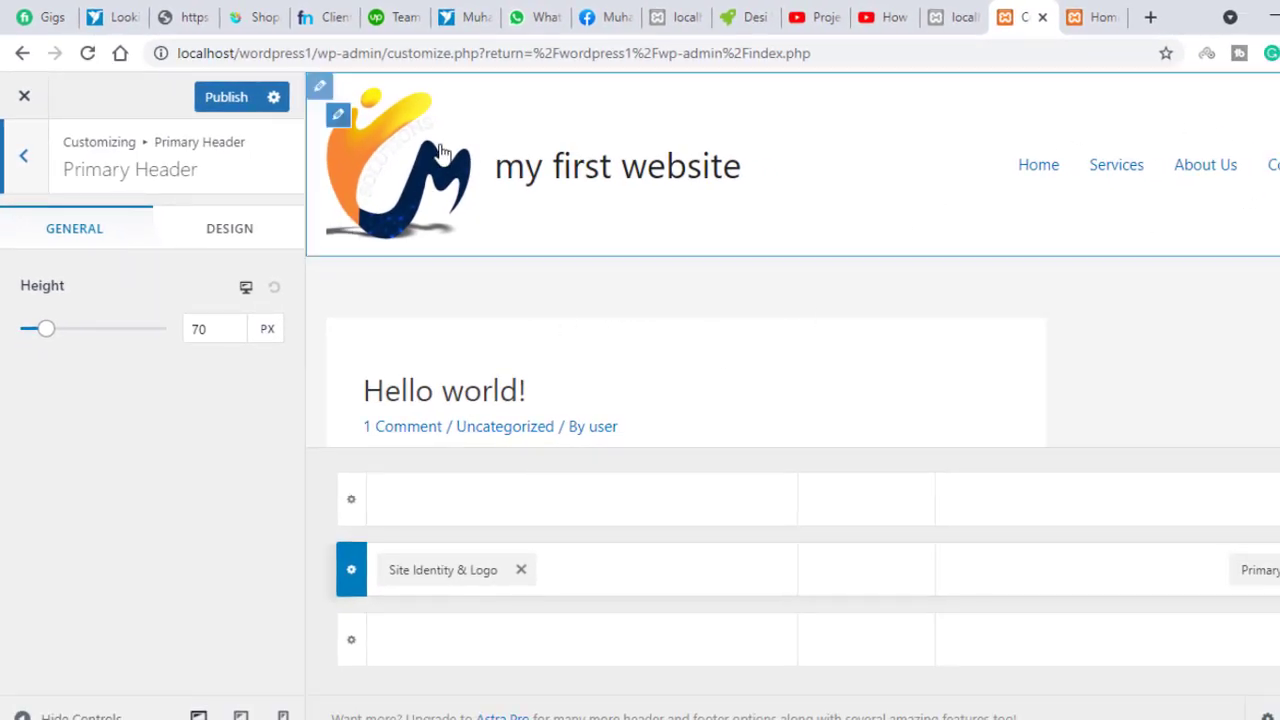
left_click(214, 330)
double_click(214, 330)
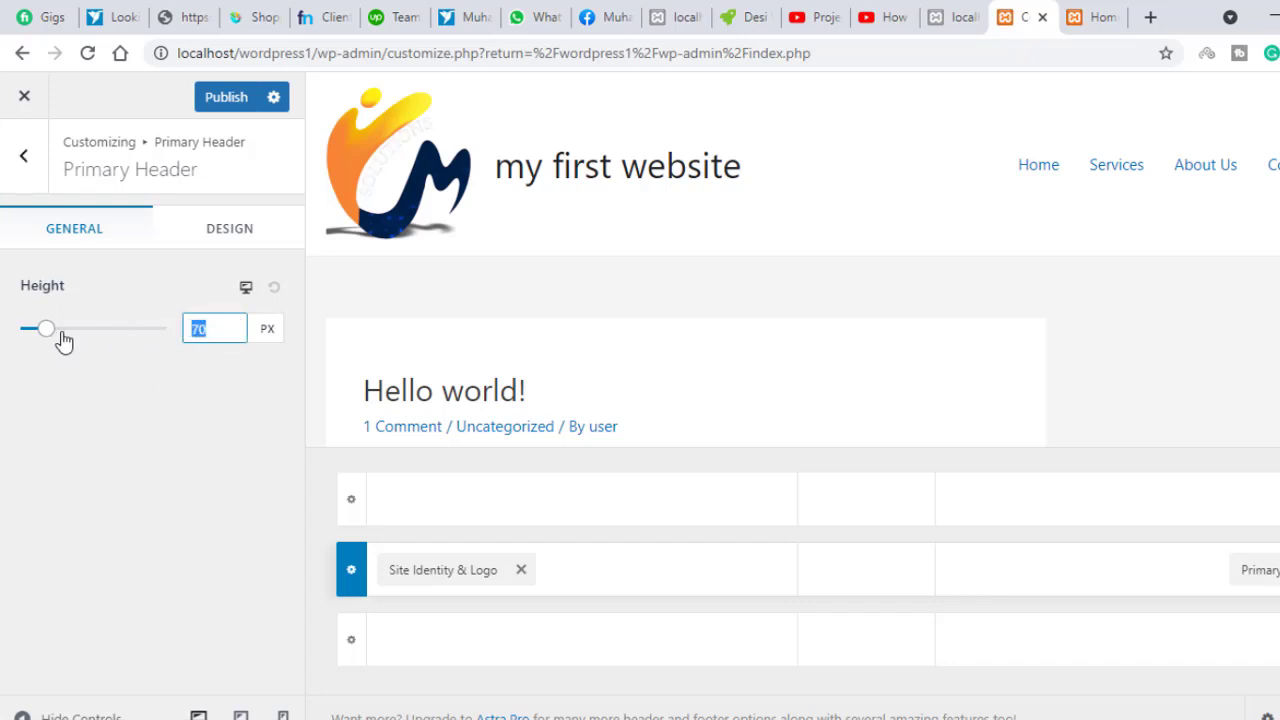
left_click_drag(50, 337, 73, 334)
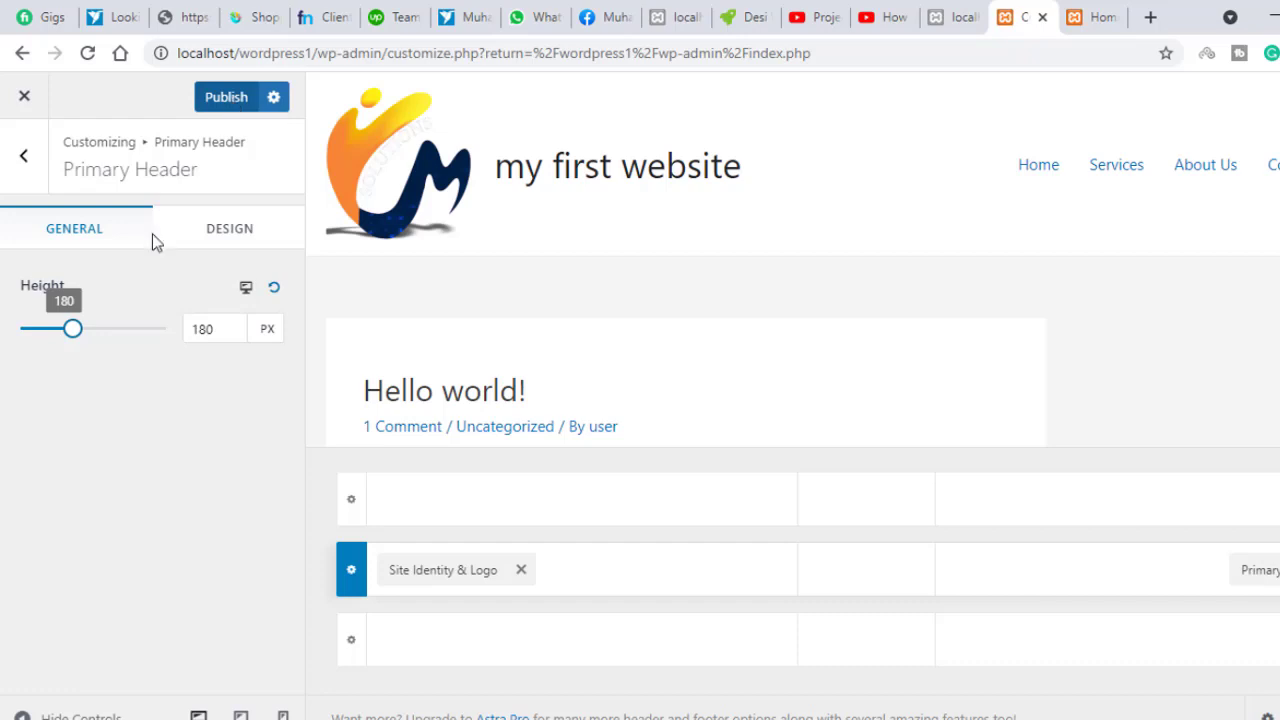
left_click_drag(78, 337, 40, 366)
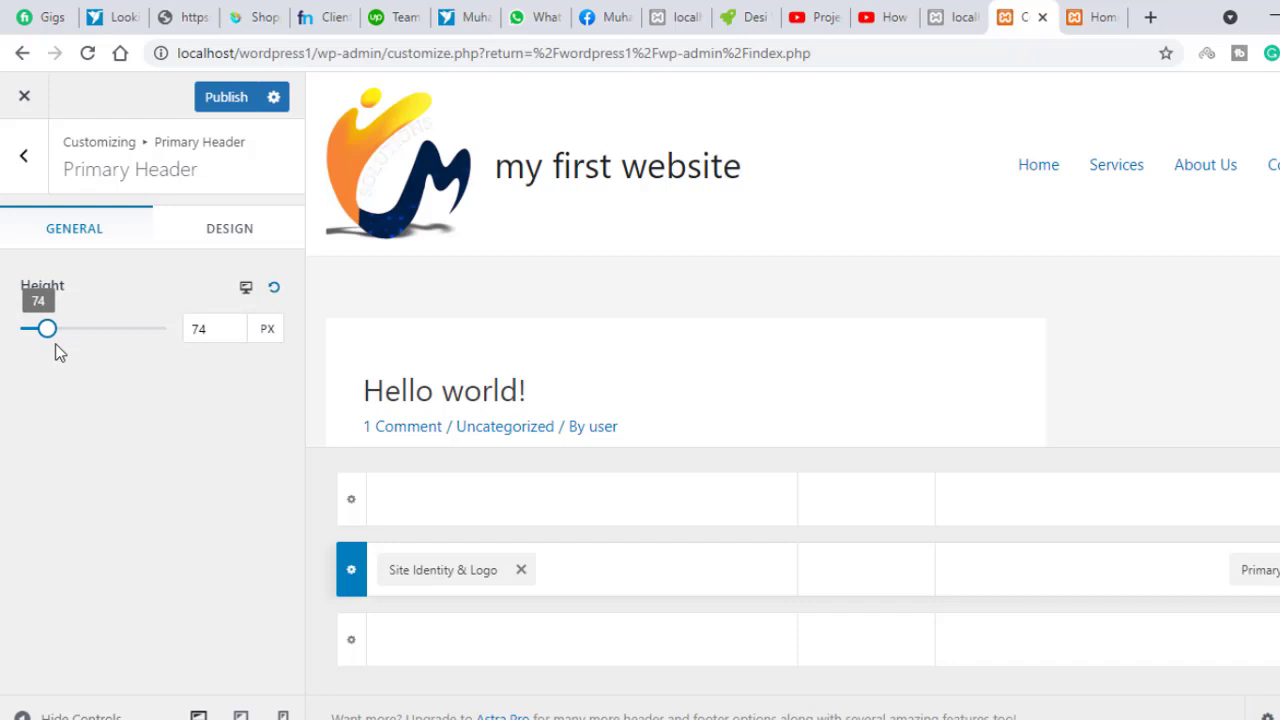
left_click(230, 103)
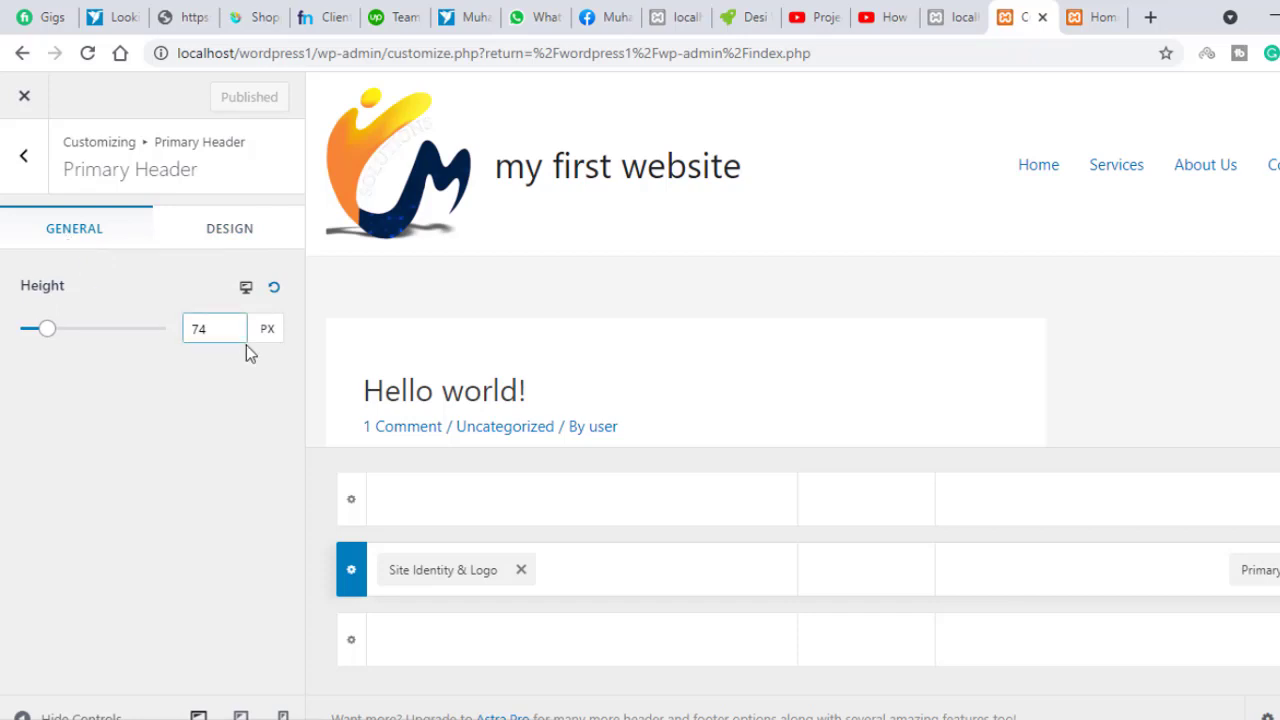
Set the primary header's background to a darker shade of the #81d742 green preset and publish the change
left_click(230, 240)
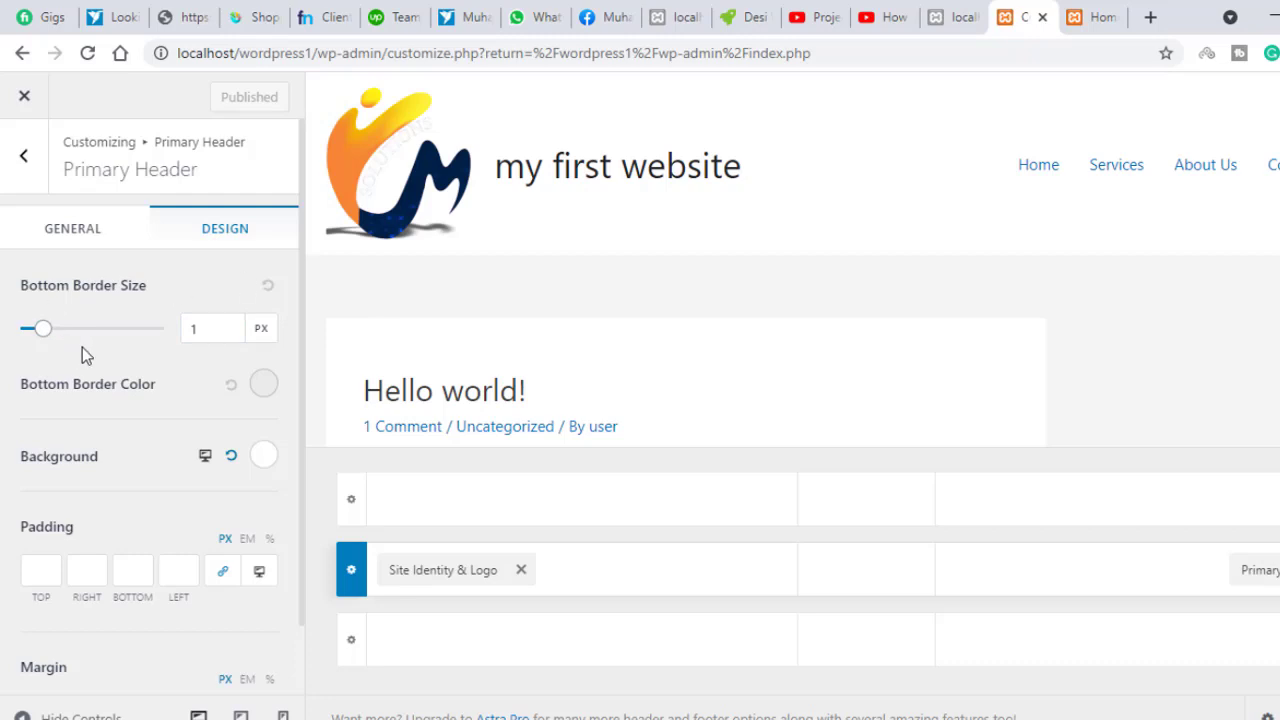
scroll(97, 366, "down", 1)
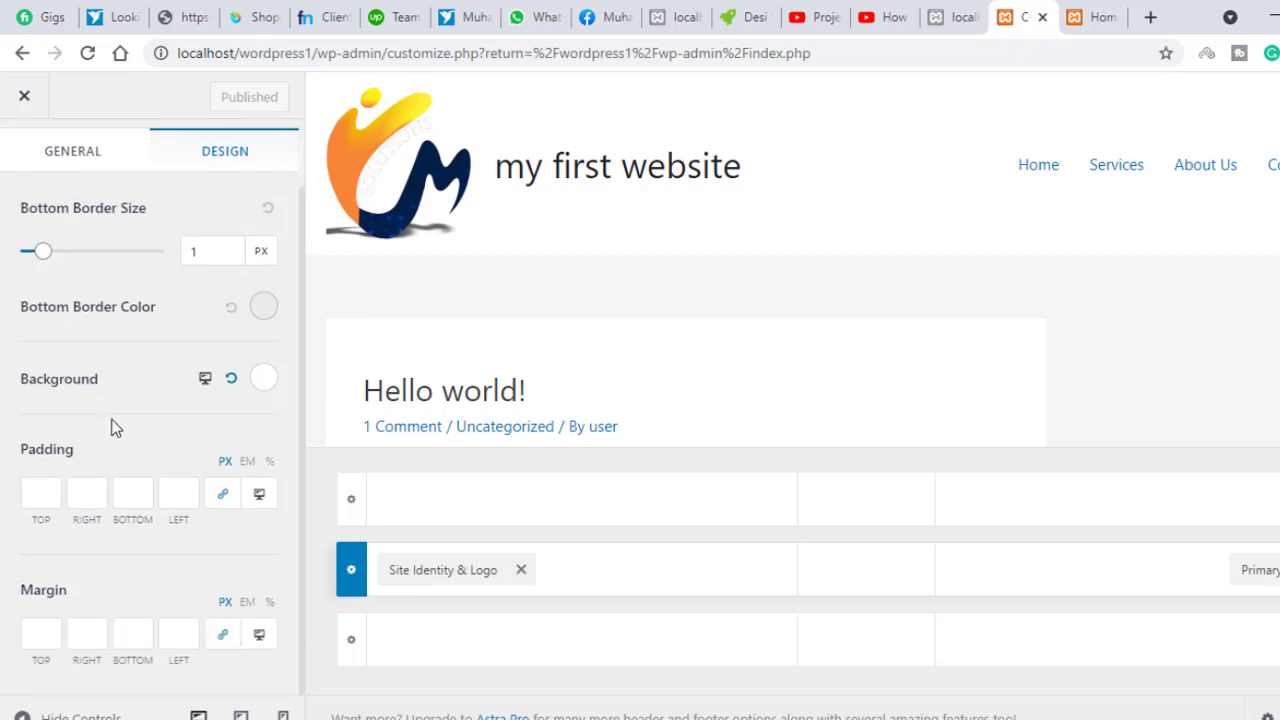
scroll(129, 440, "up", 1)
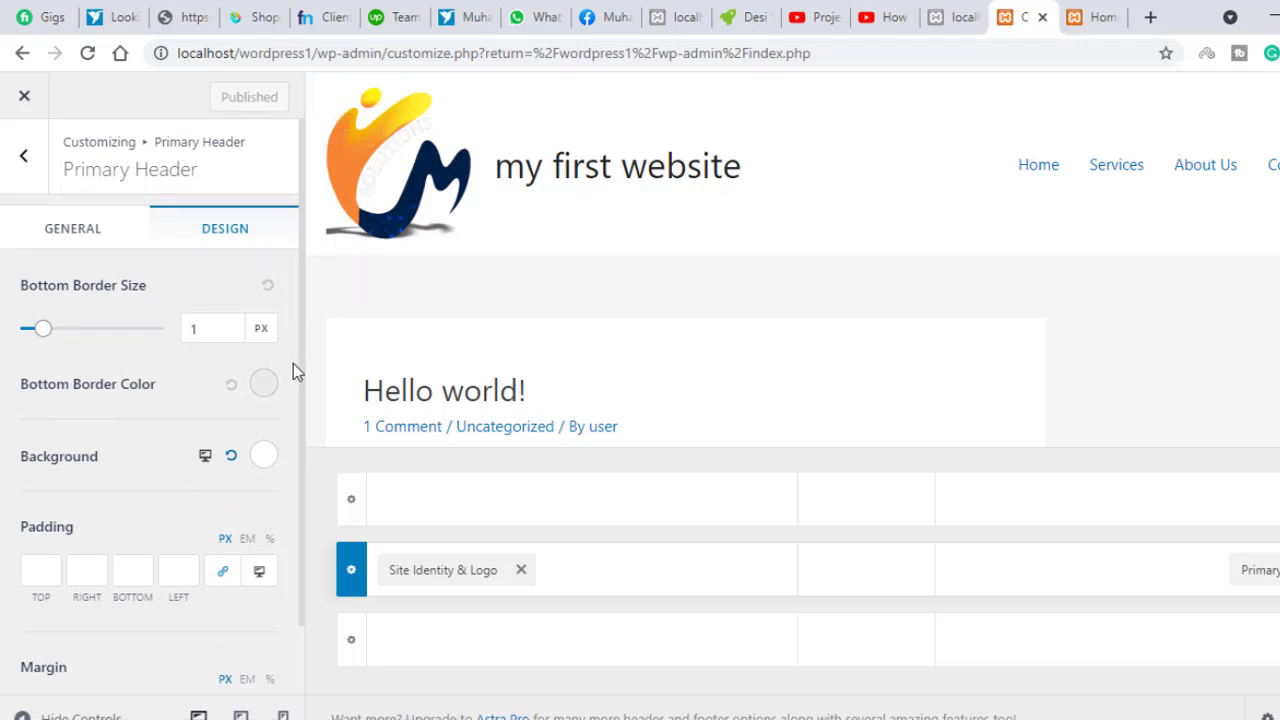
left_click(260, 458)
scroll(140, 446, "down", 2)
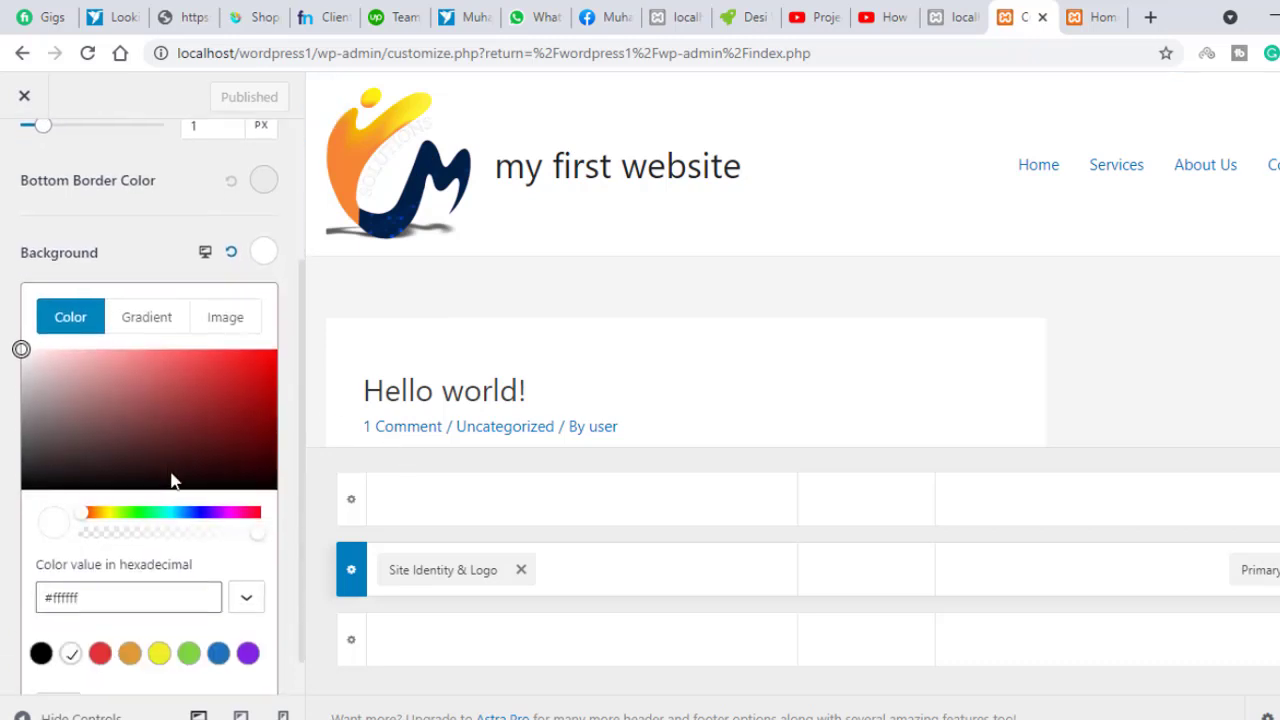
left_click(248, 653)
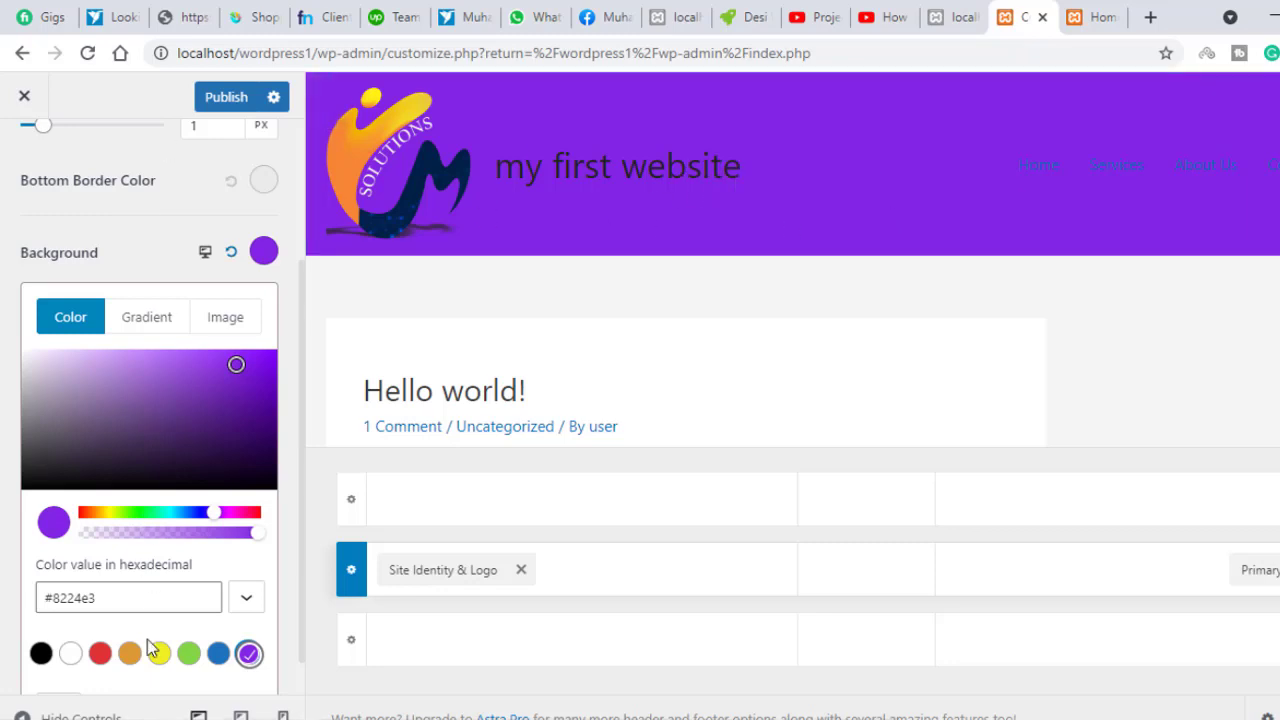
left_click(190, 653)
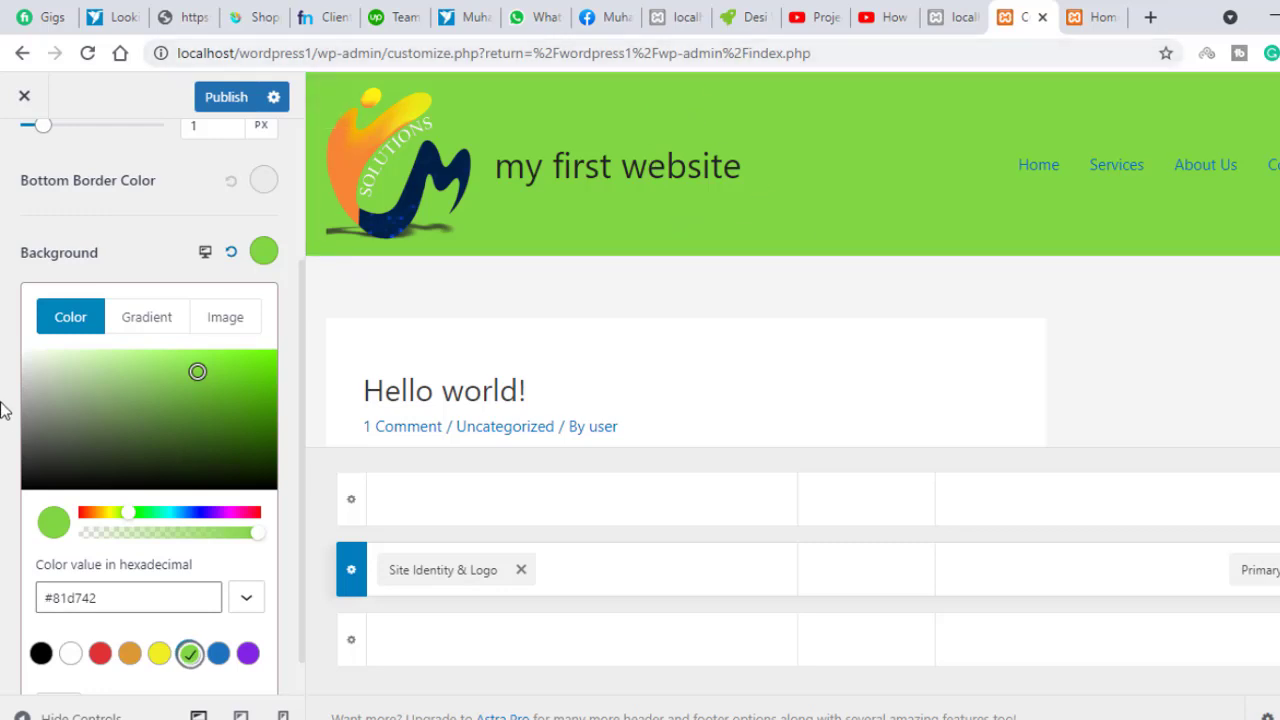
left_click_drag(197, 377, 167, 388)
left_click(5, 219)
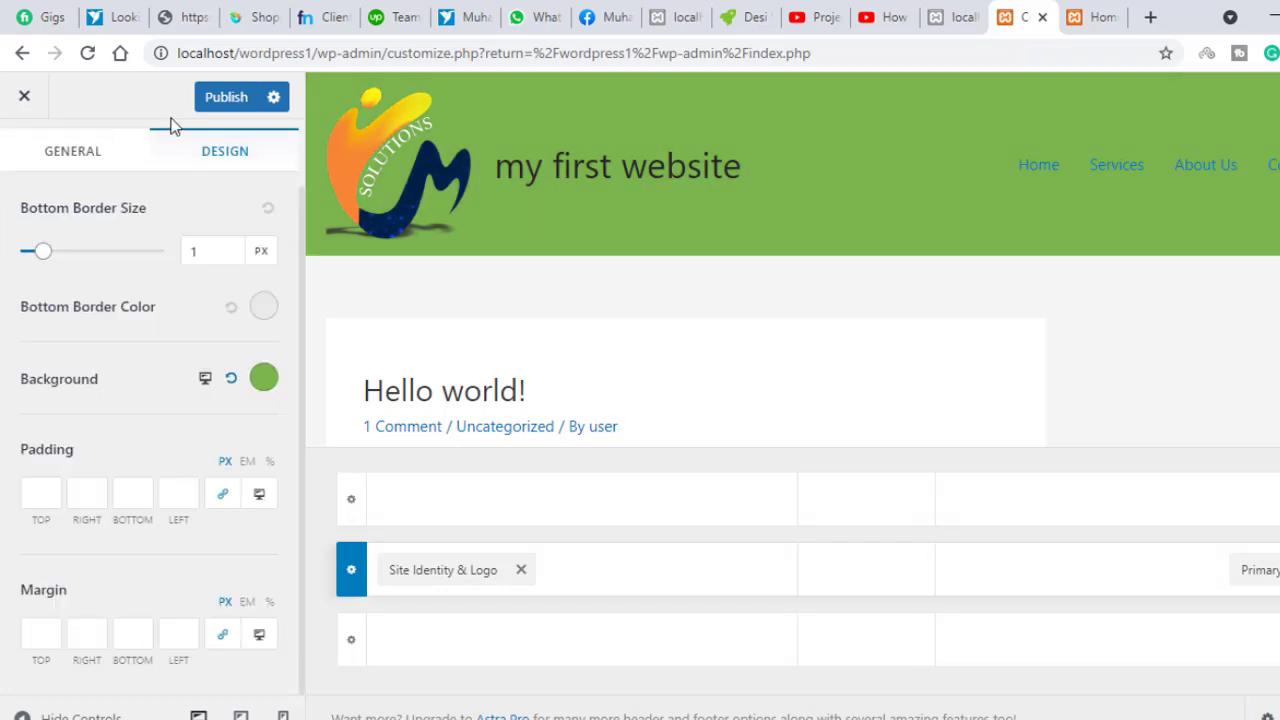
left_click(218, 98)
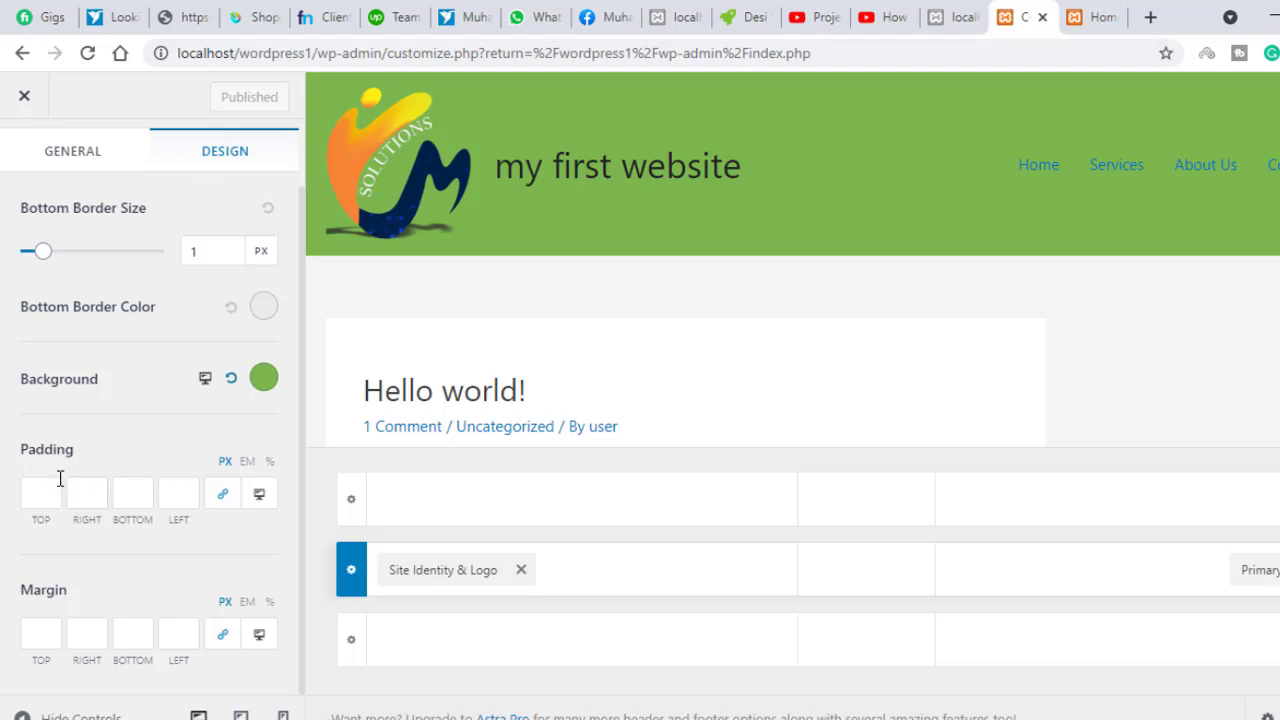
Leave the primary header's design settings and return to the Header Builder overview
left_click(117, 623)
scroll(123, 551, "up", 2)
left_click(25, 155)
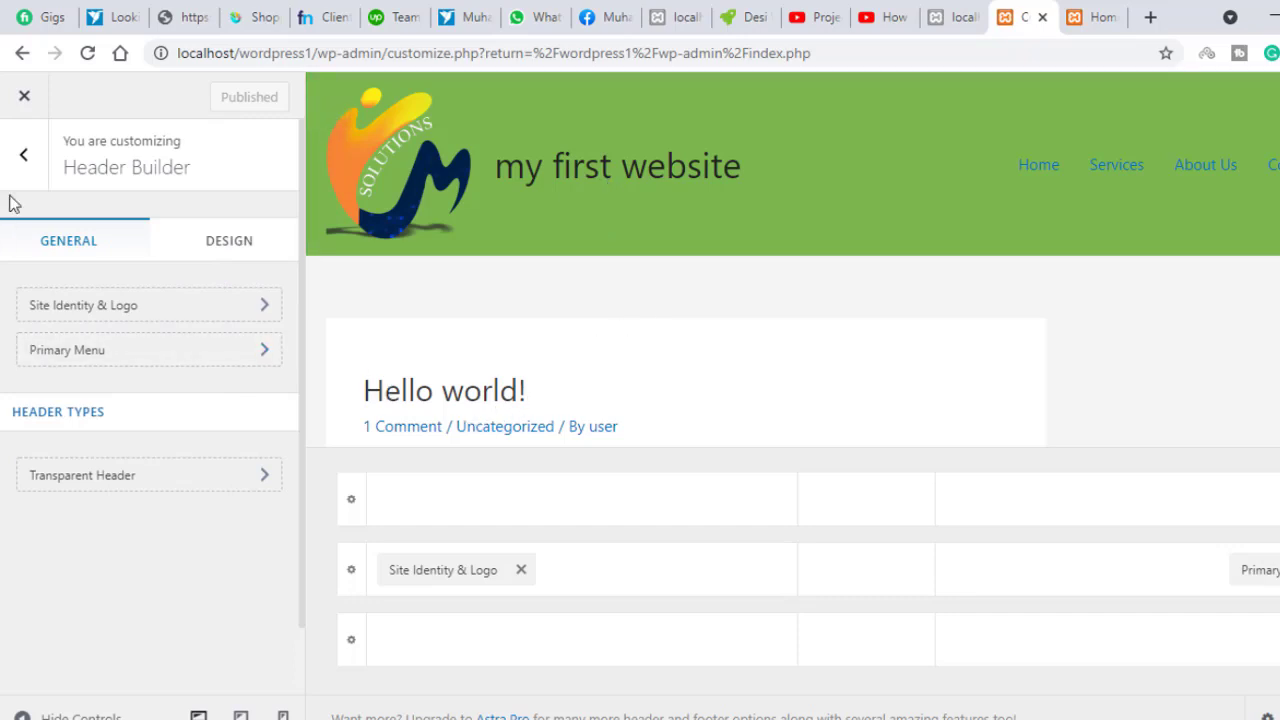
Examine the Breadcrumb section's header position setting and return to the main customizer options
left_click(23, 158)
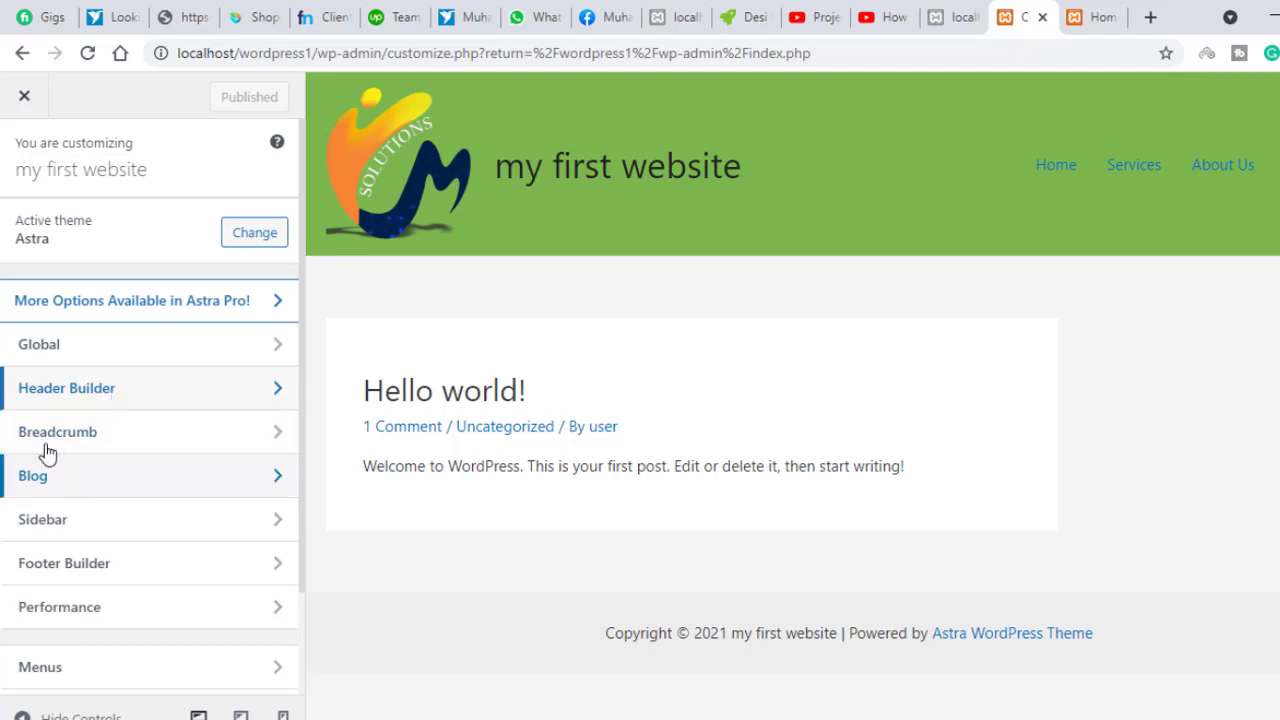
left_click(125, 452)
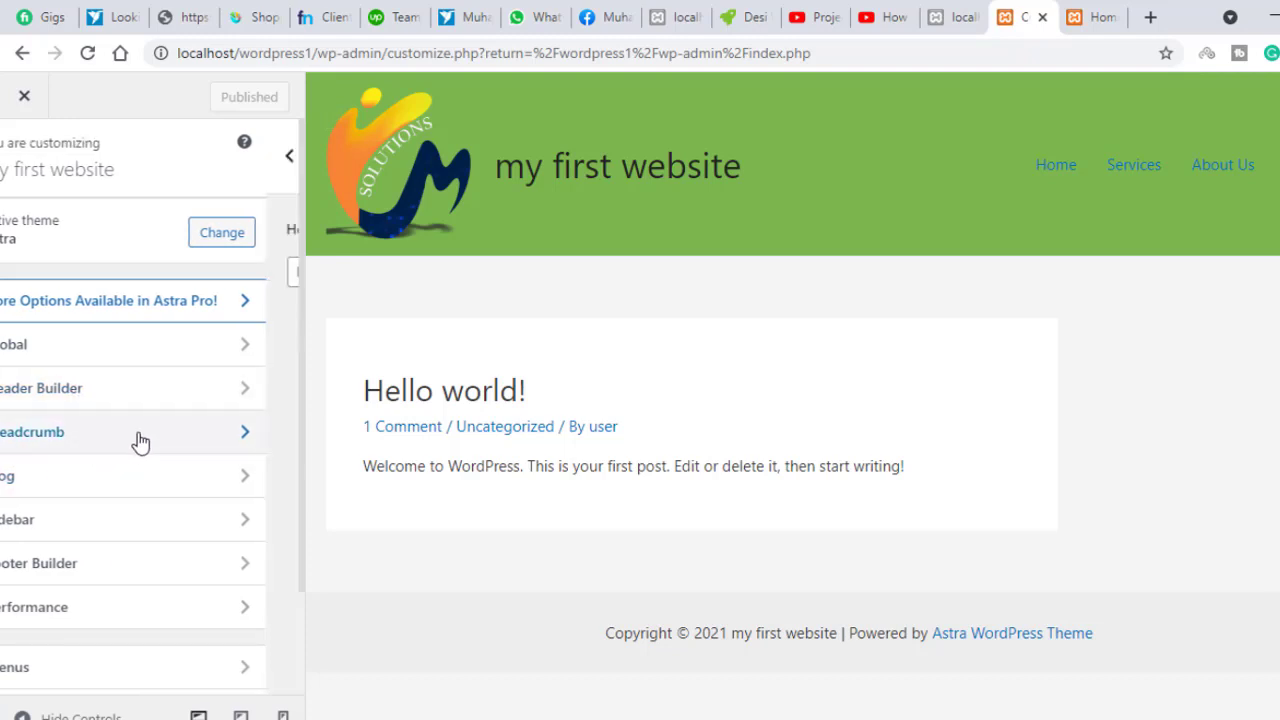
left_click(135, 285)
left_click(138, 292)
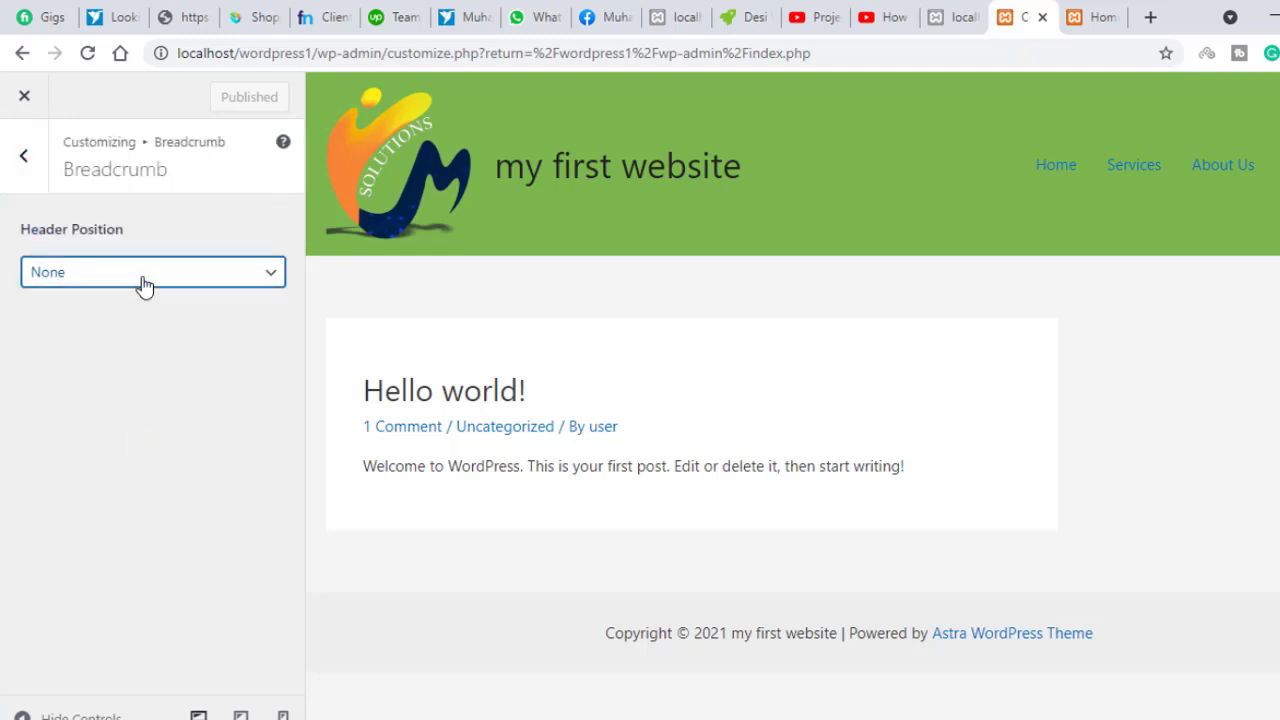
left_click(26, 160)
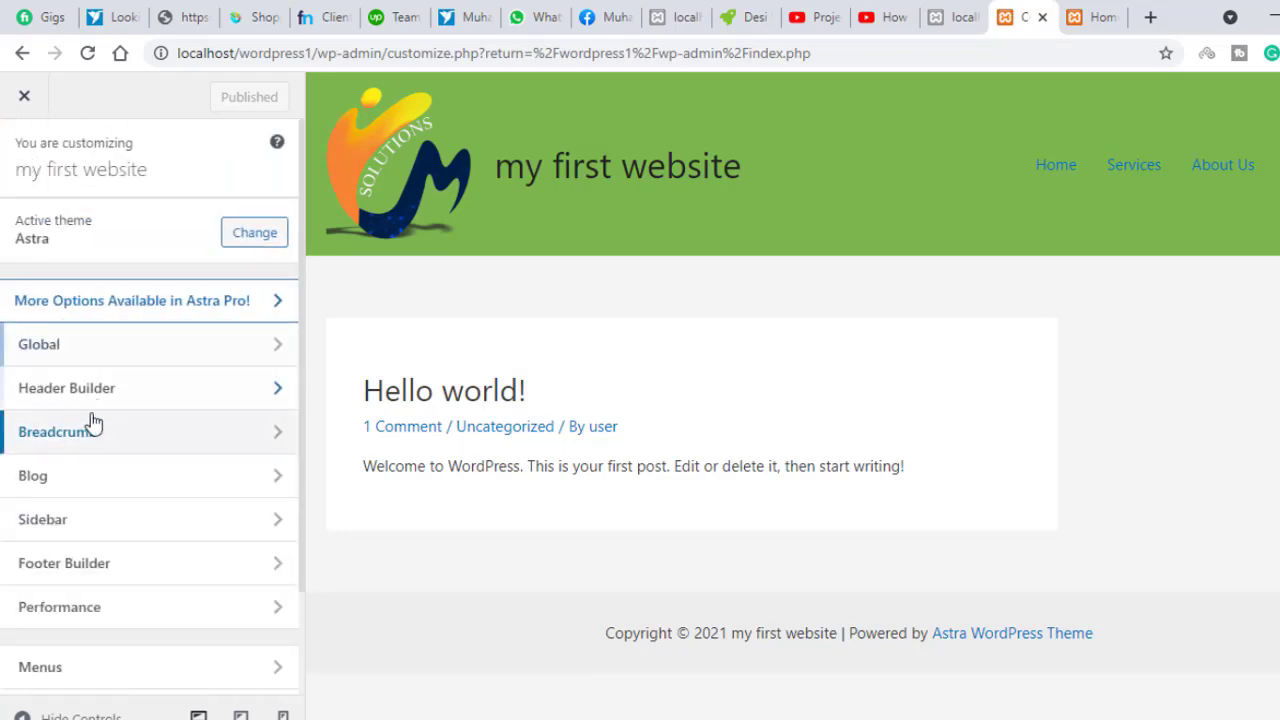
scroll(232, 508, "down", 1)
scroll(230, 515, "down", 1)
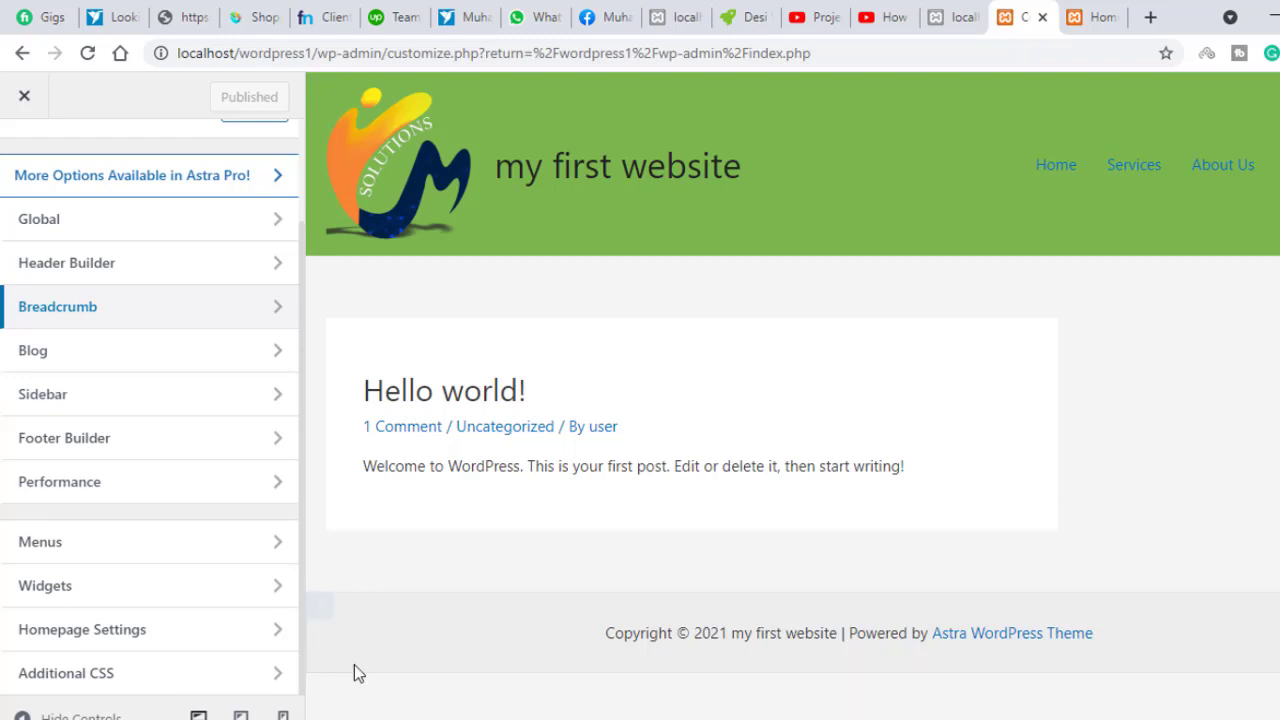
Open the Sidebar settings and keep Right Sidebar as the default layout
left_click(72, 396)
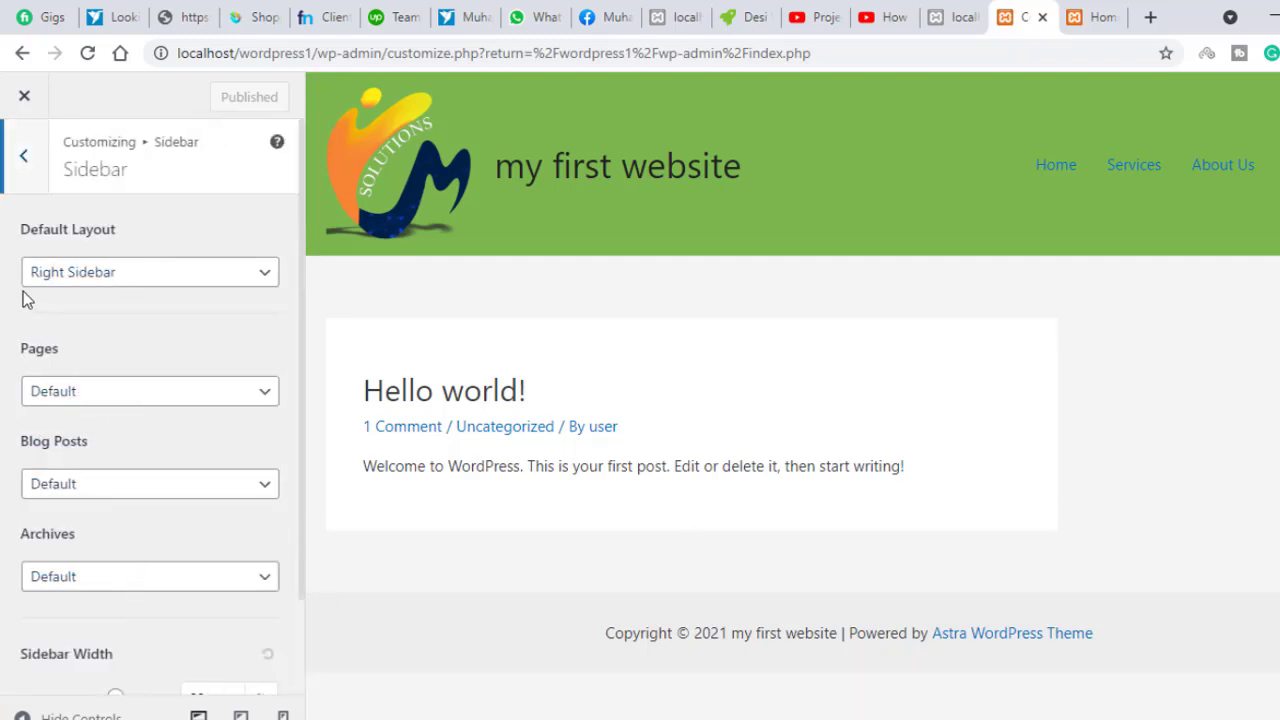
left_click(90, 283)
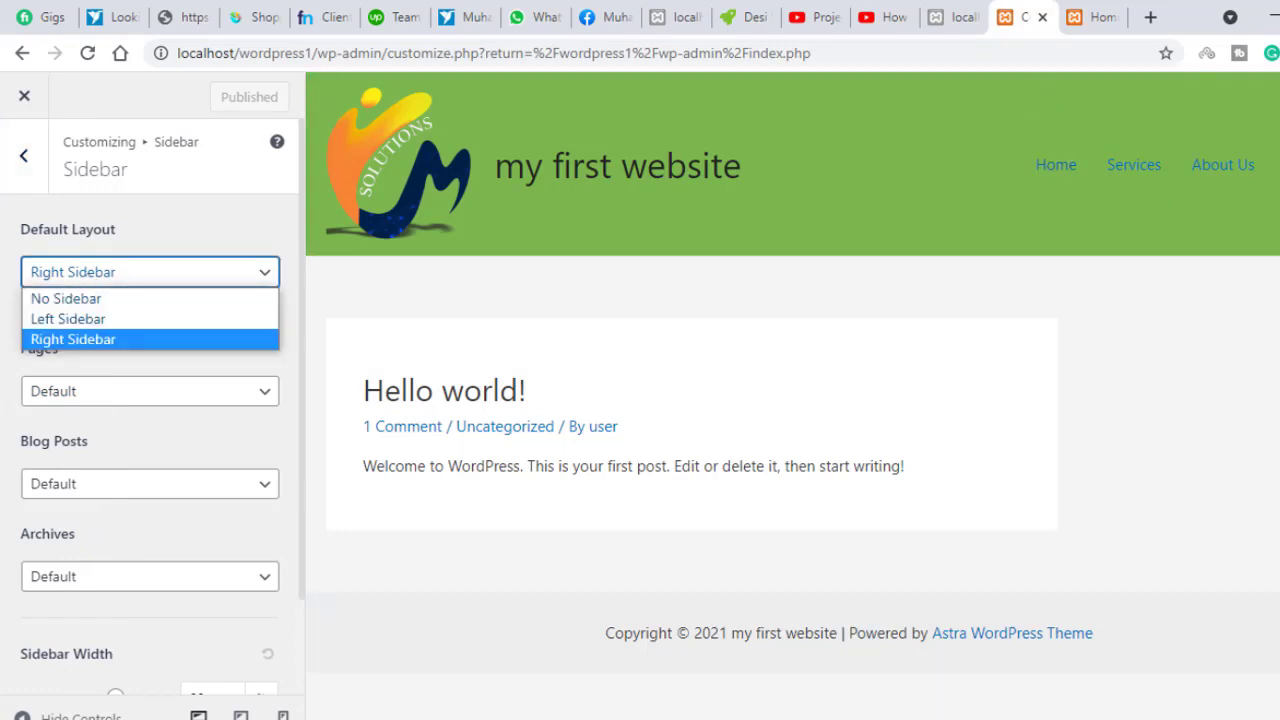
left_click(82, 341)
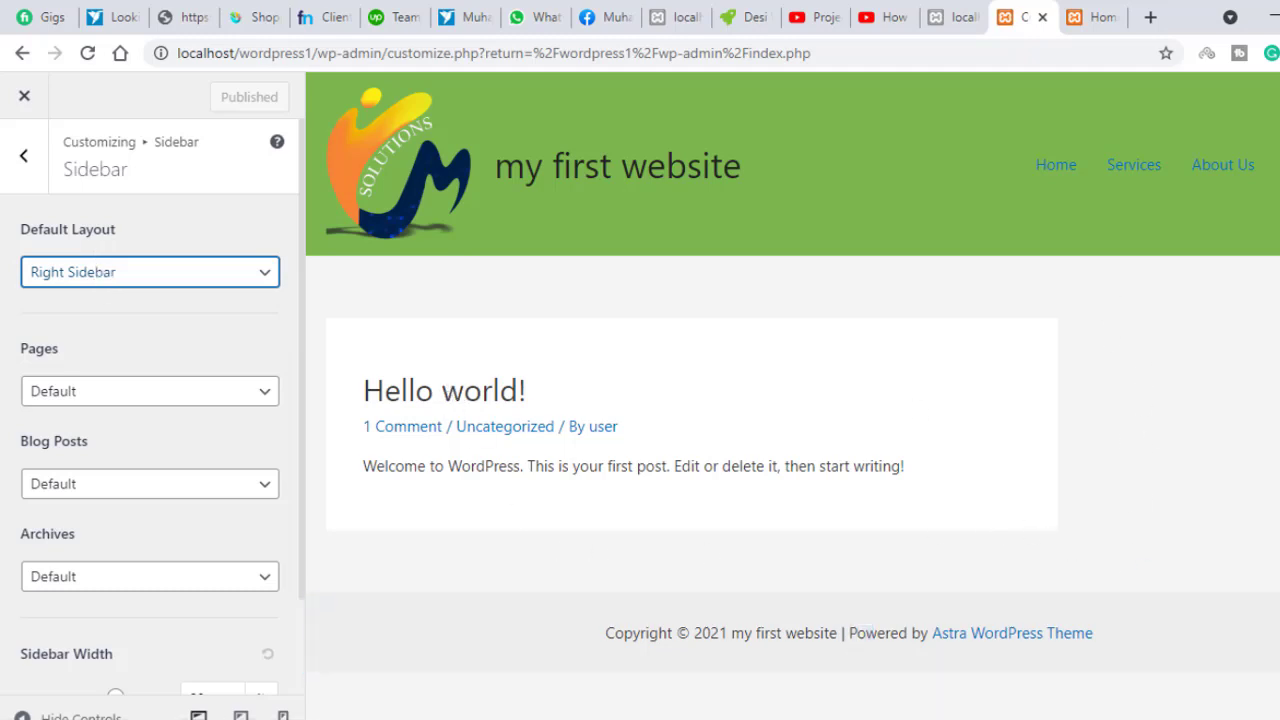
Check the sidebar area on the live home page and return to the customizer
left_click(1094, 14)
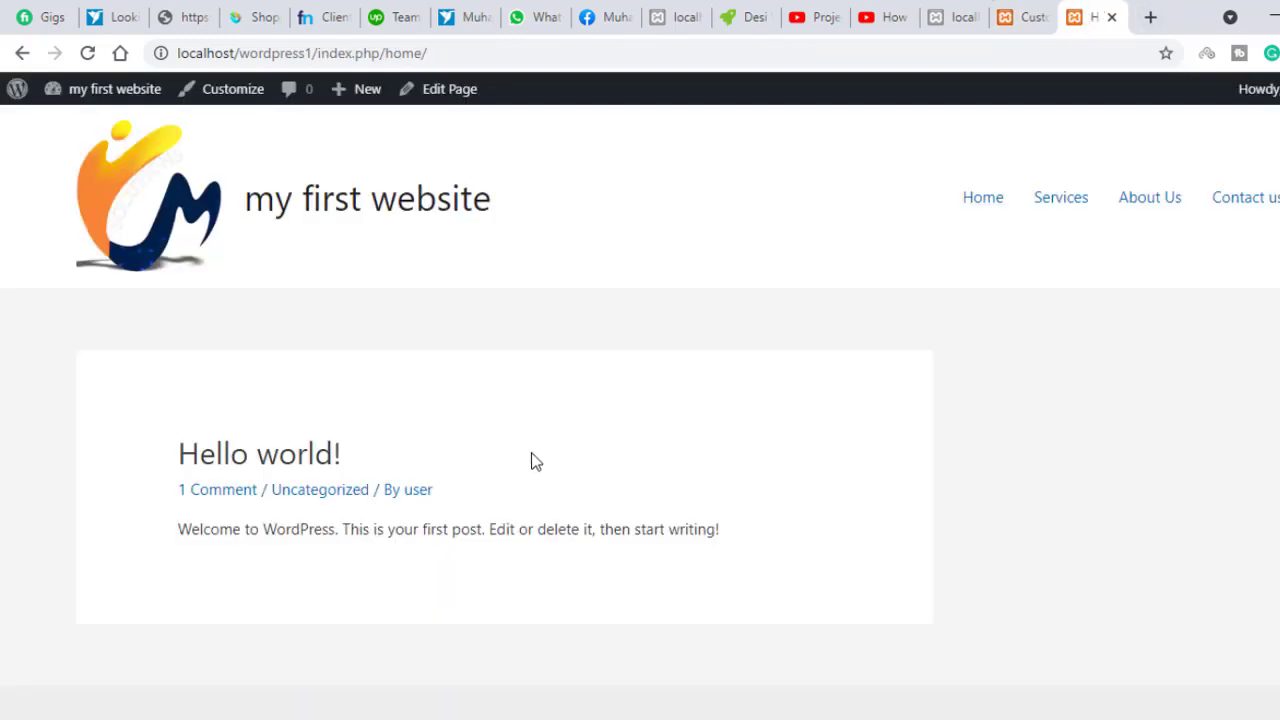
scroll(535, 461, "down", 1)
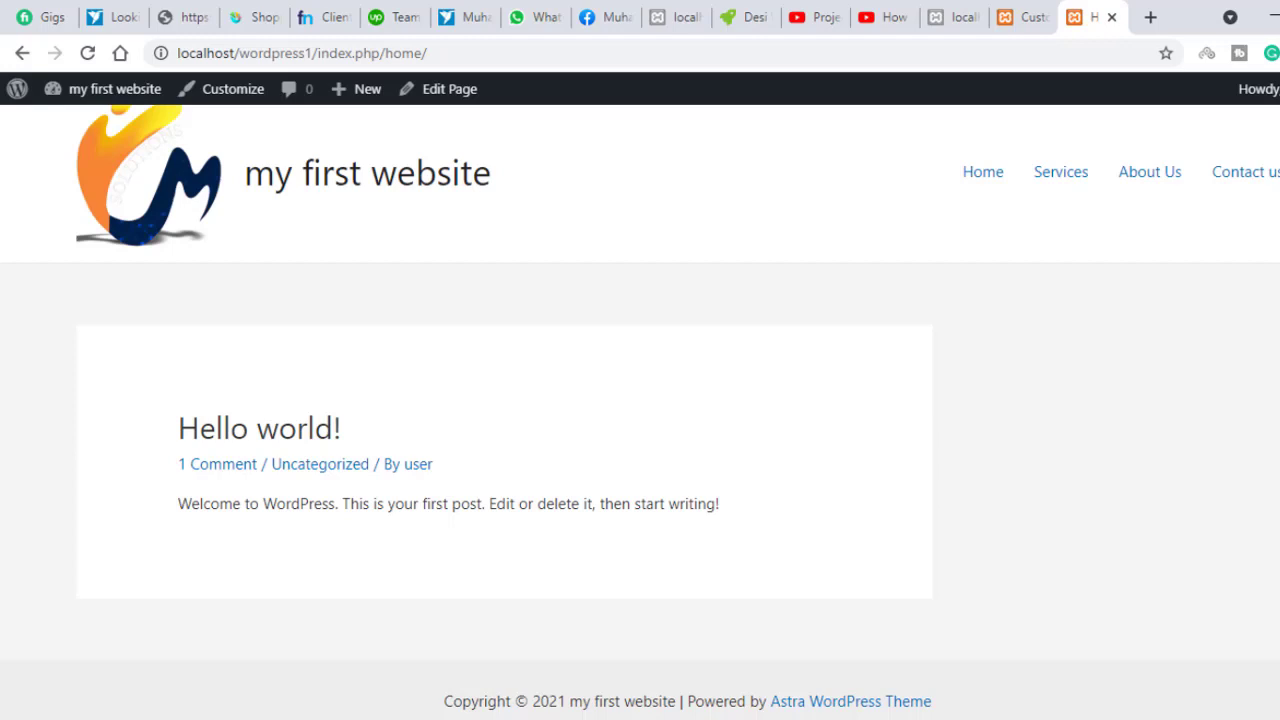
left_click(1030, 14)
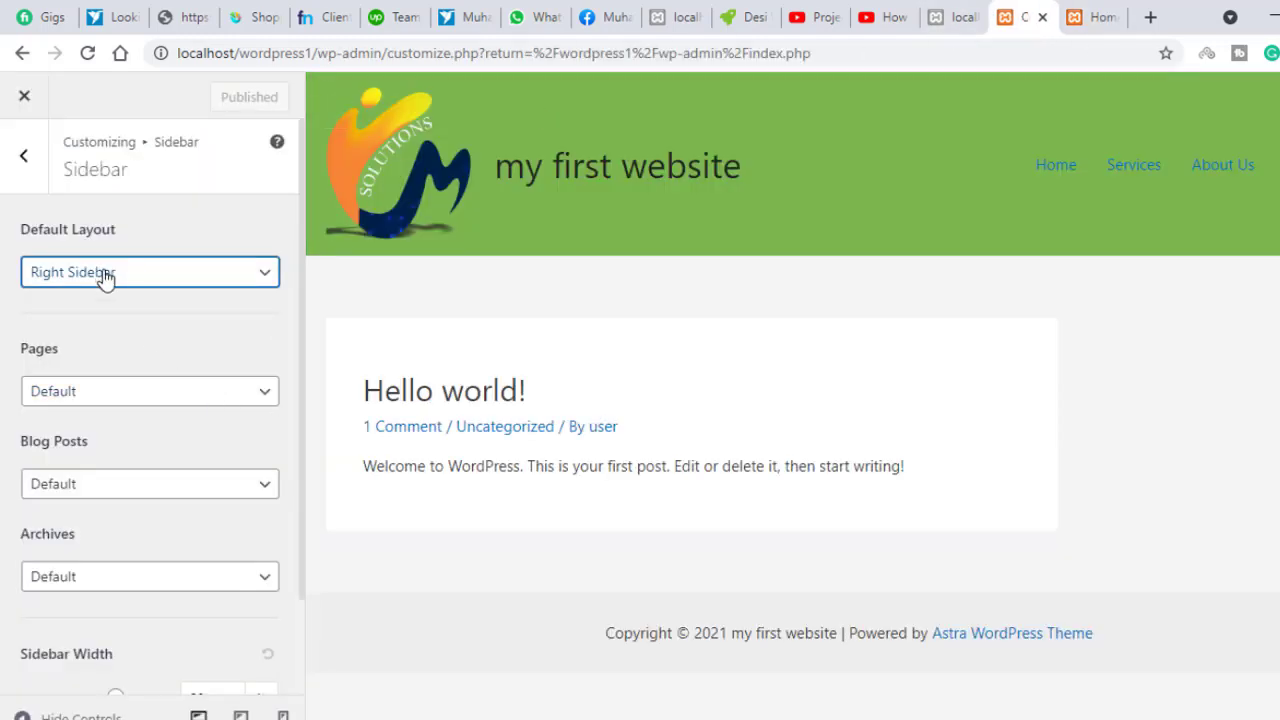
Set the sidebar layout for Pages to Right Sidebar and publish the change
scroll(151, 377, "down", 3)
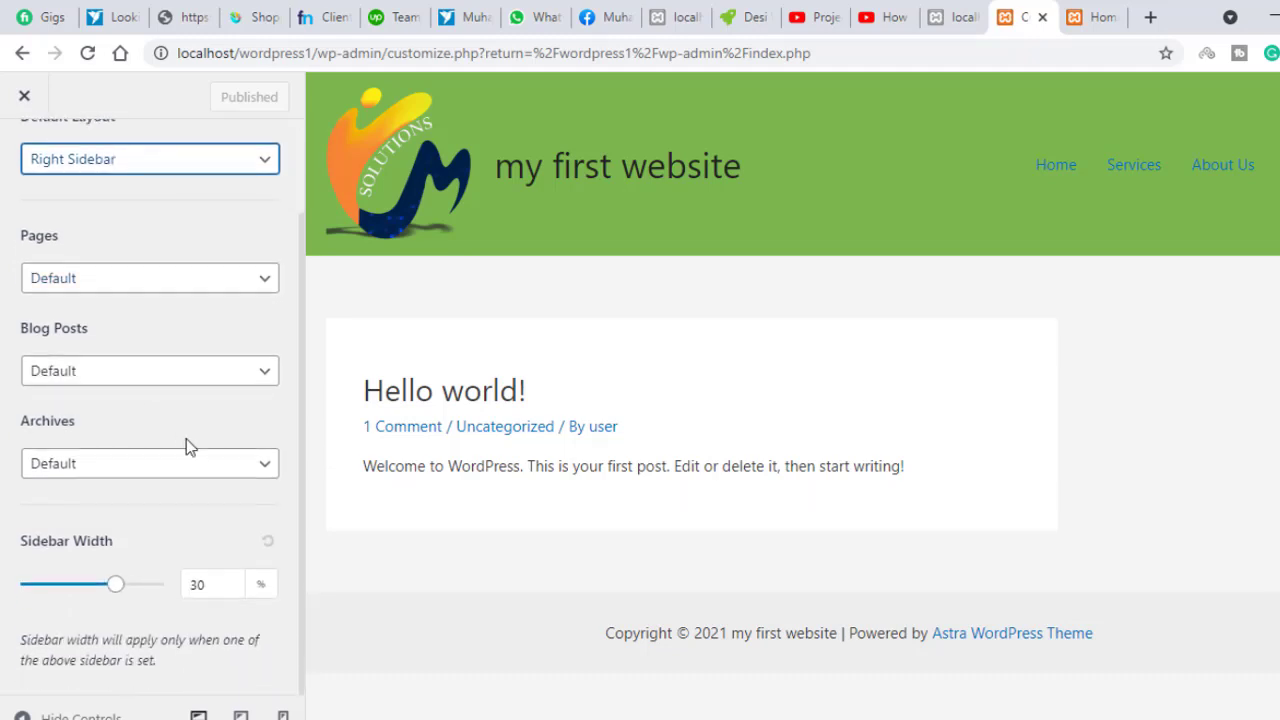
scroll(116, 292, "up", 3)
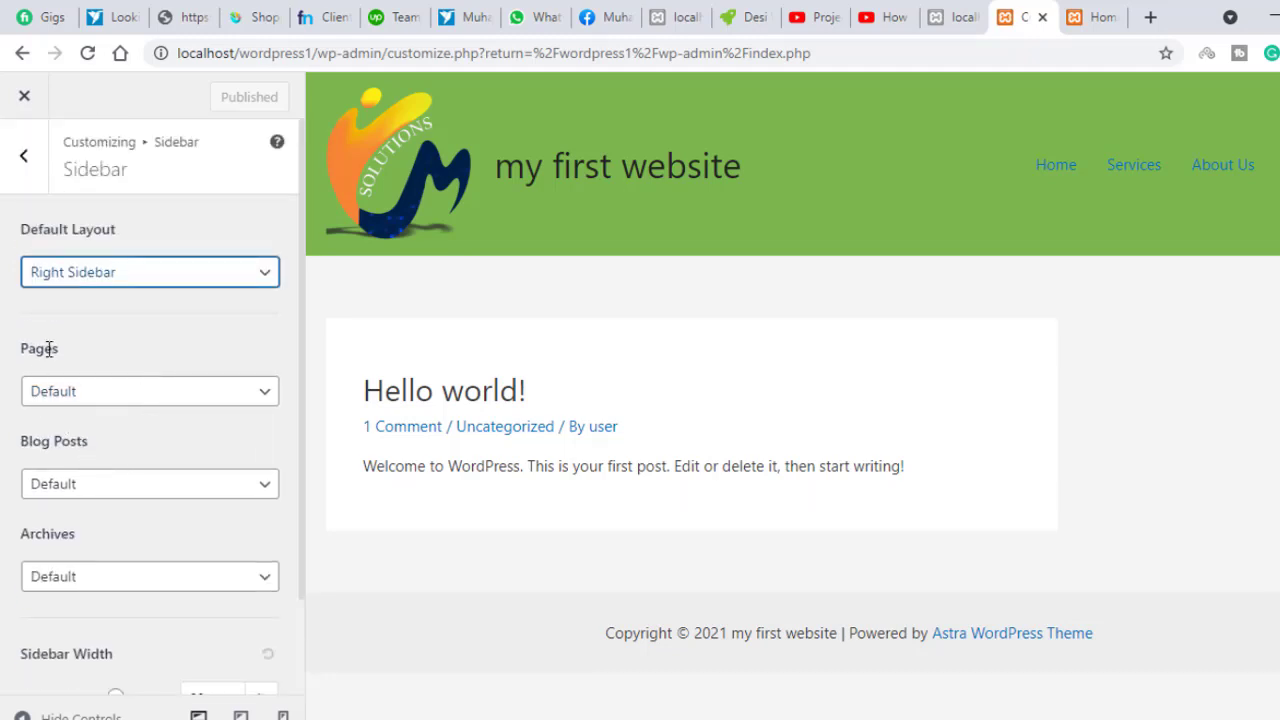
left_click(91, 399)
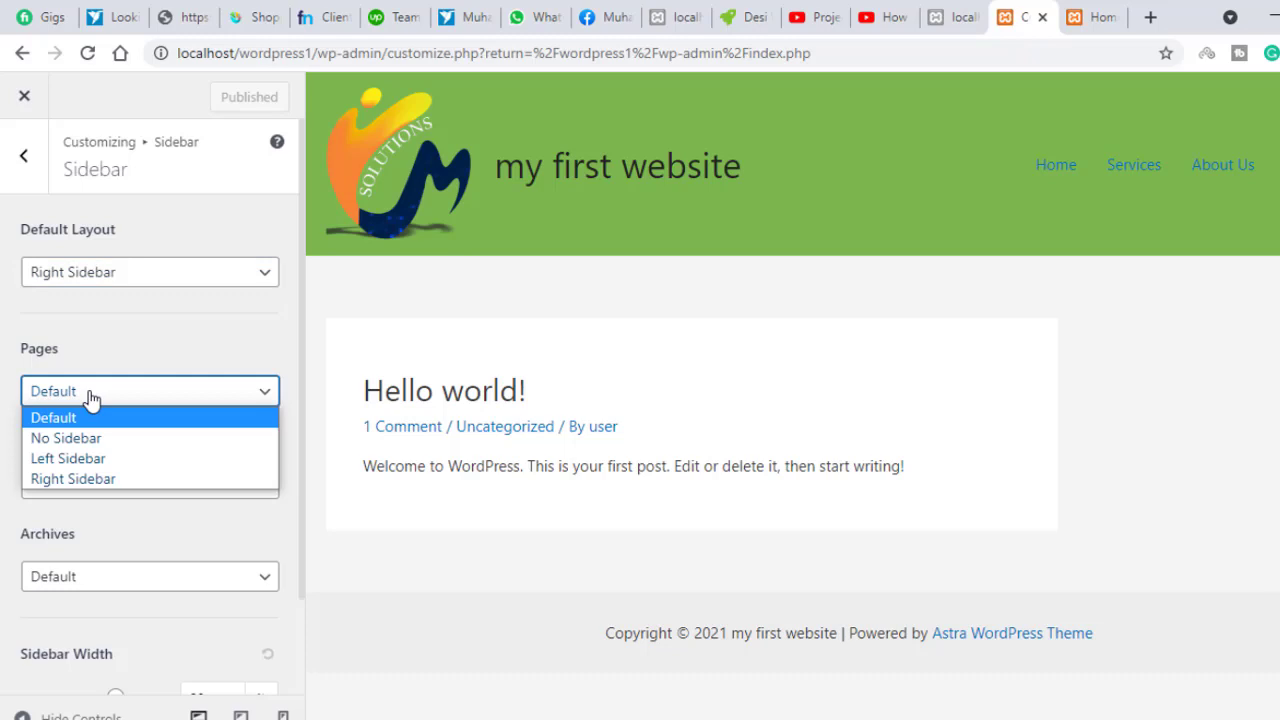
left_click(91, 399)
left_click(112, 400)
left_click(105, 479)
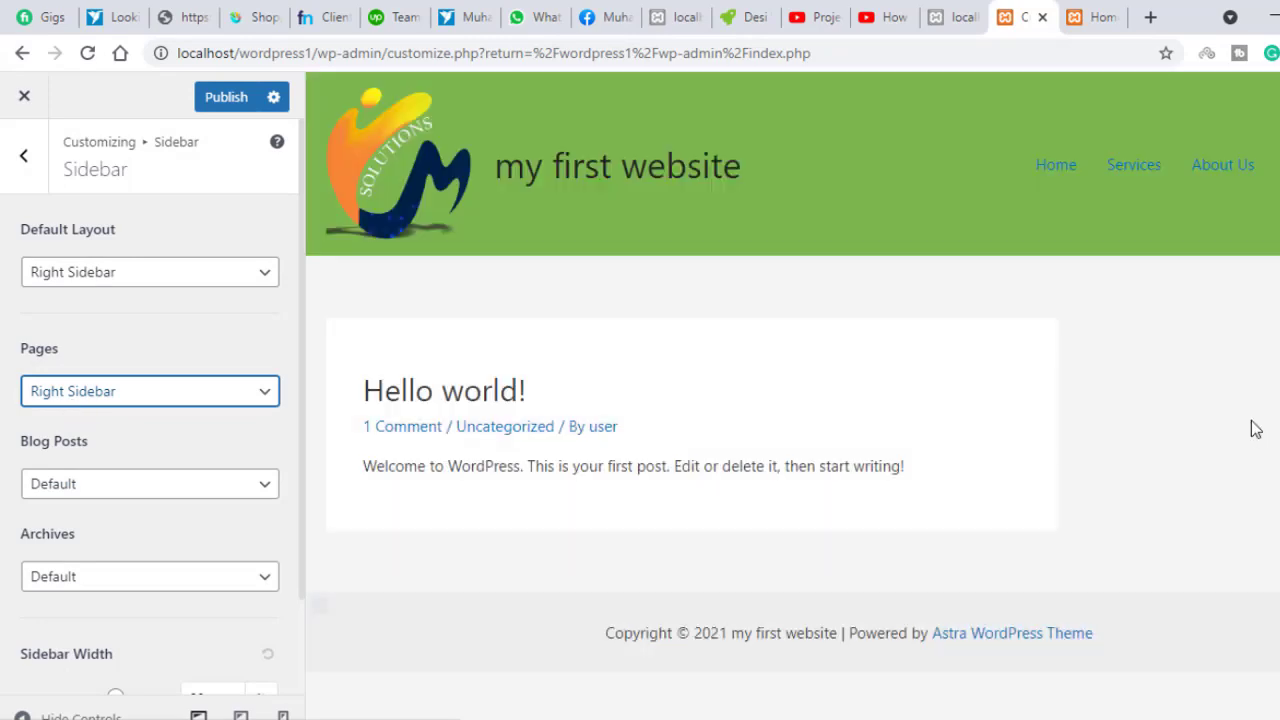
left_click(222, 104)
Reload the live home page to check the published changes, and return to the customizer
left_click(1095, 17)
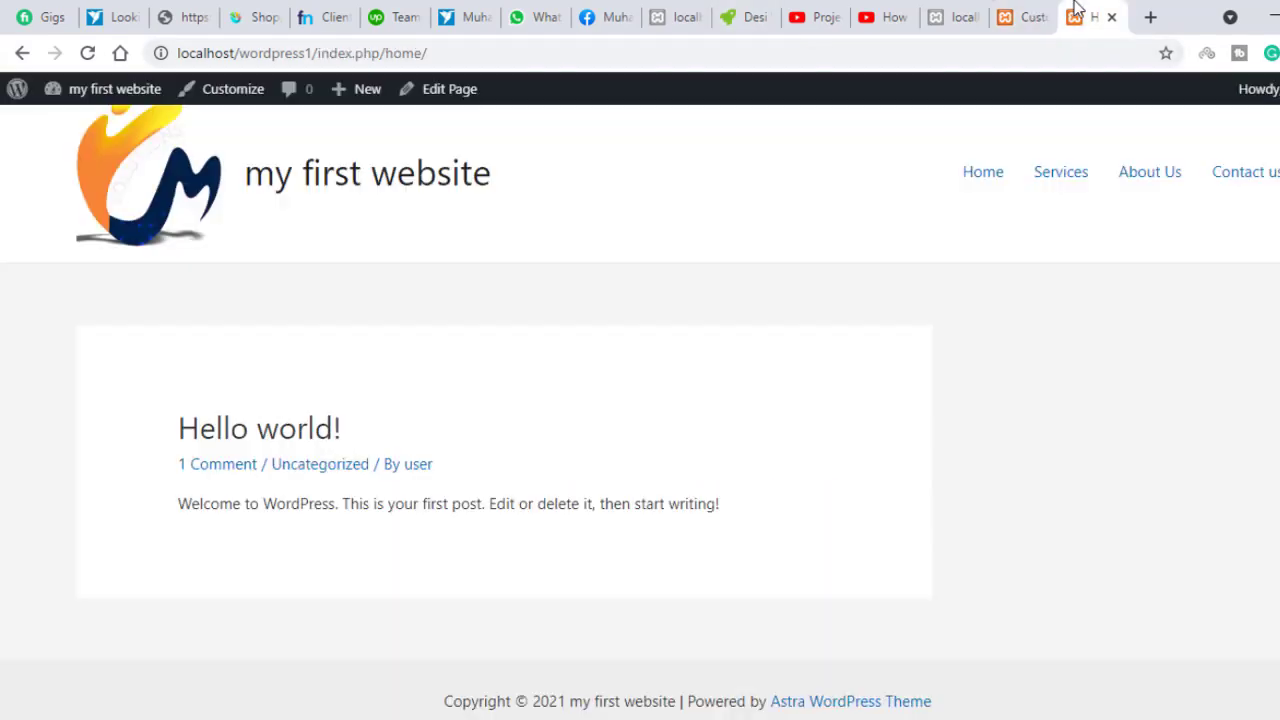
right_click(829, 209)
left_click(851, 266)
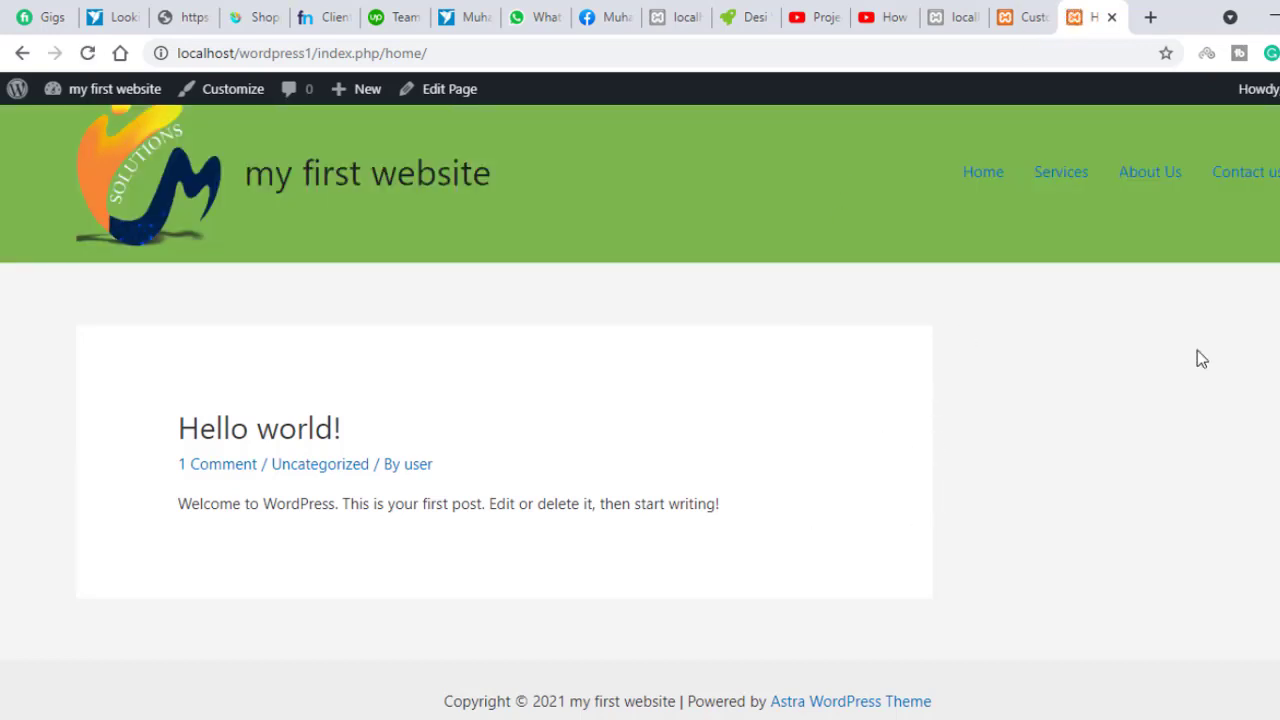
left_click(1020, 17)
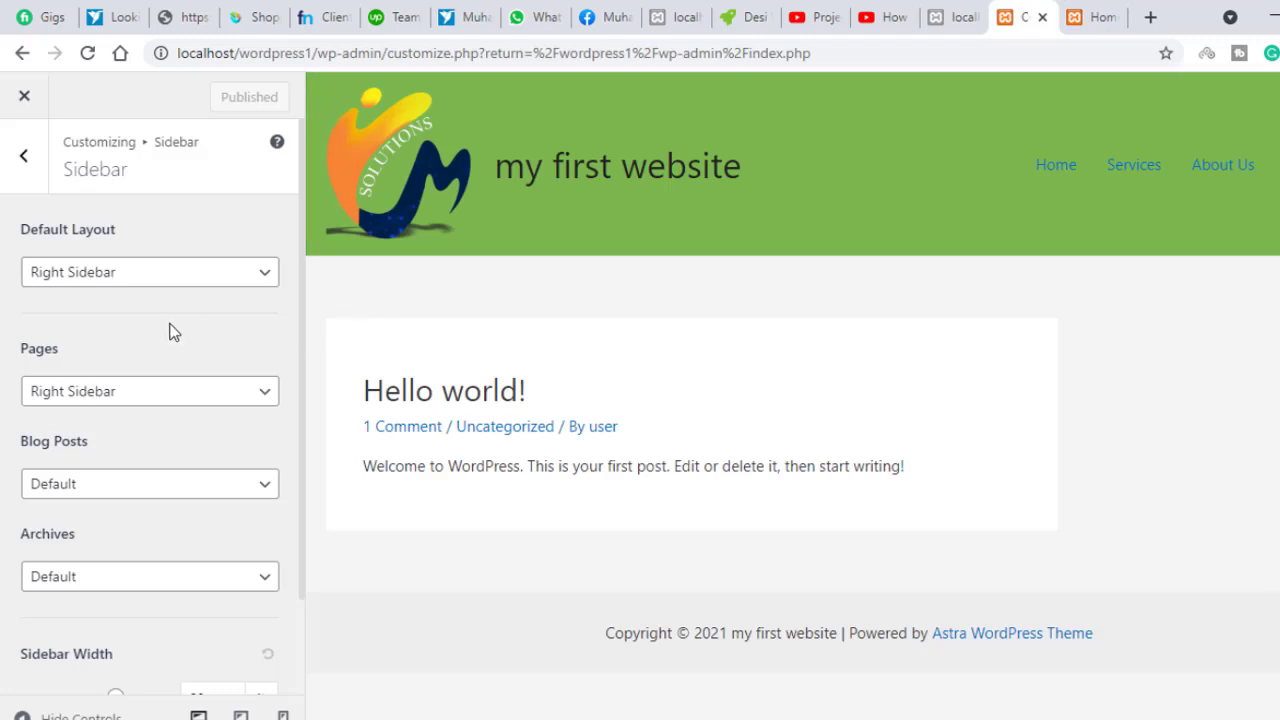
Examine the sidebar layout options for Blog Posts and leave the Sidebar settings
left_click(165, 489)
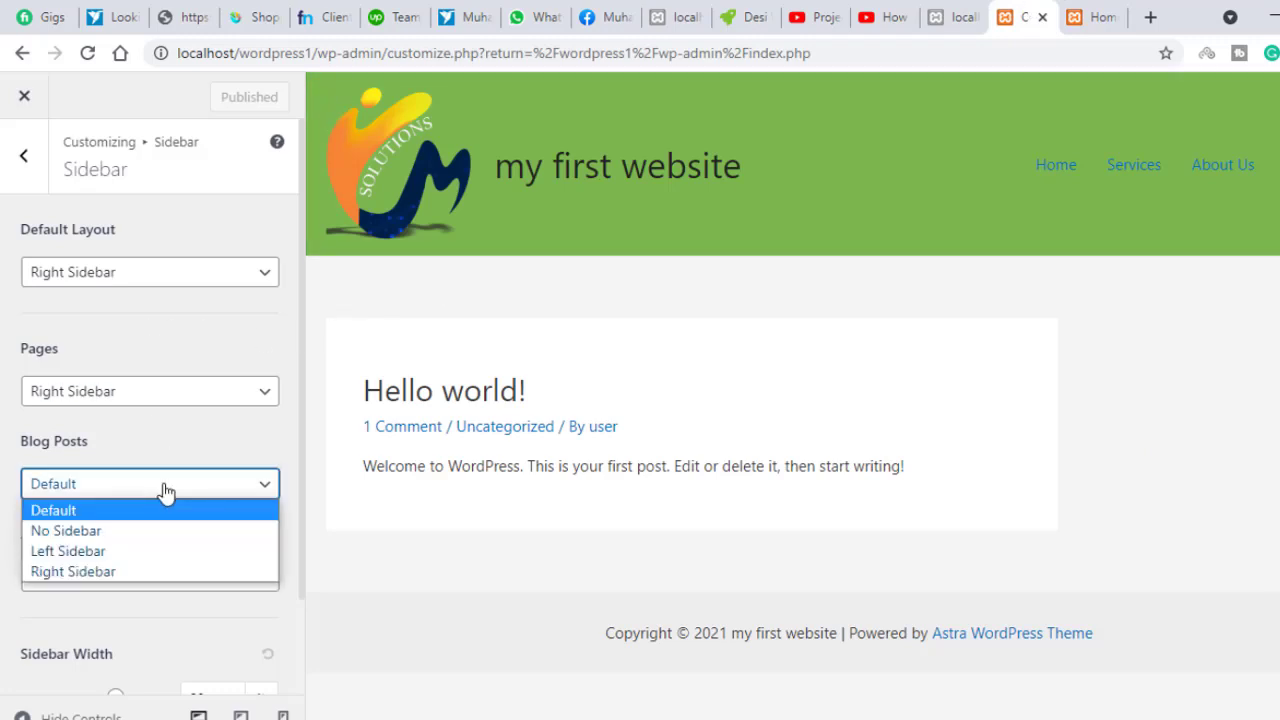
left_click(3, 607)
scroll(177, 517, "down", 1)
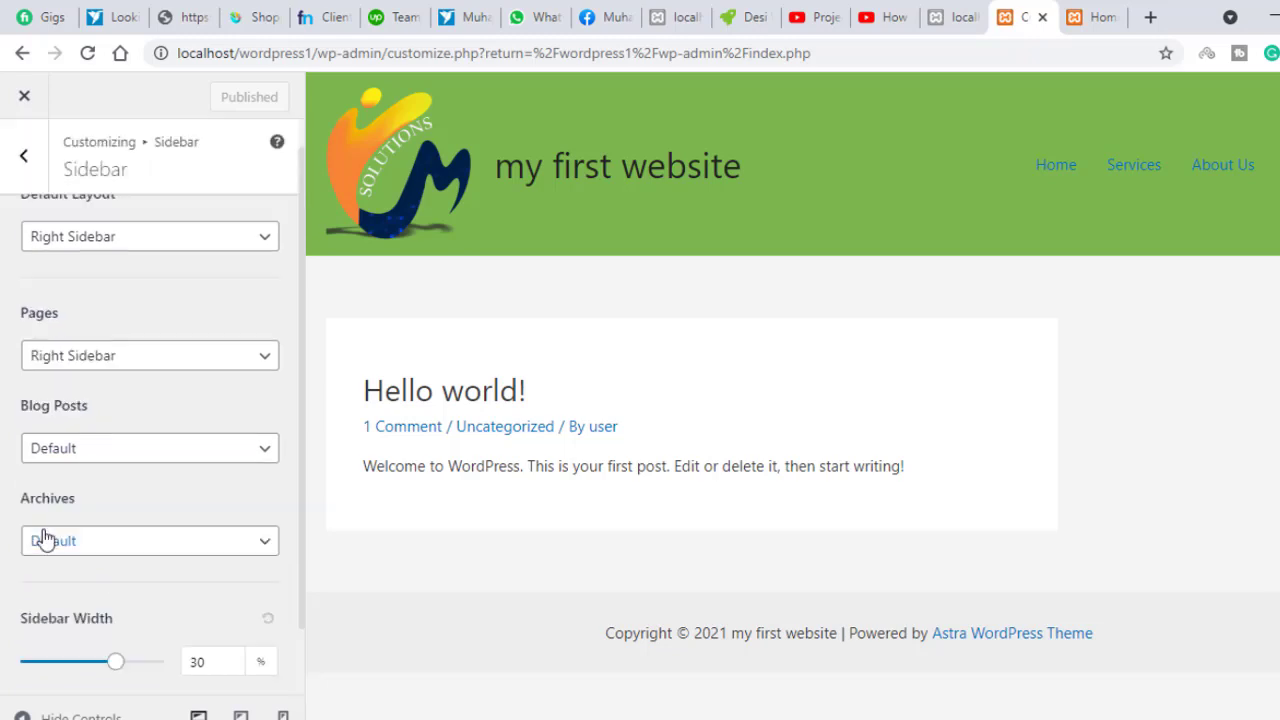
scroll(43, 540, "up", 1)
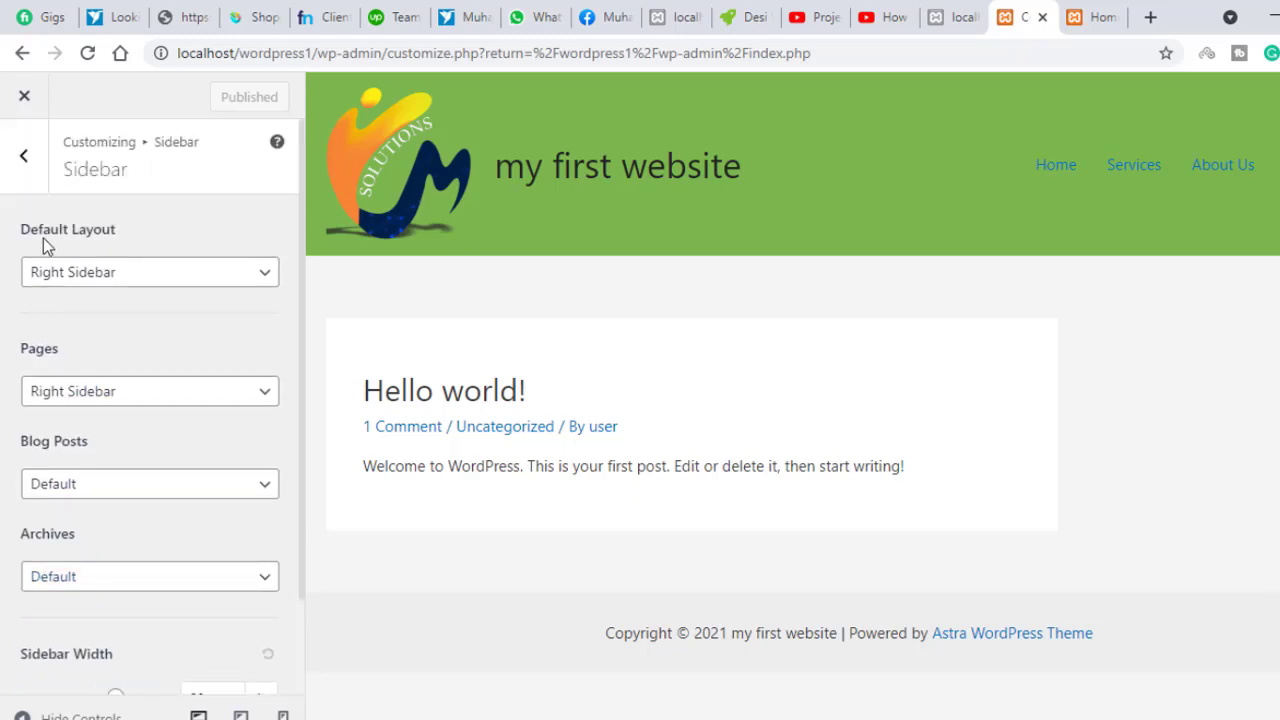
left_click(22, 160)
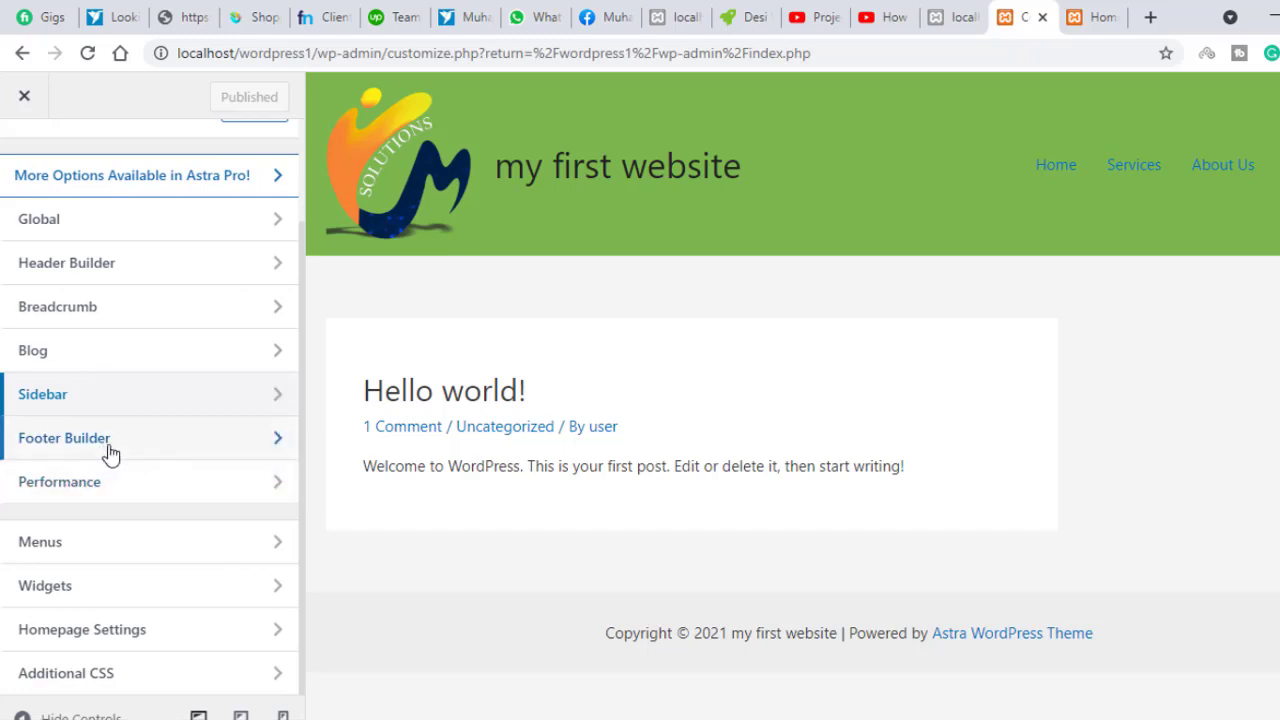
Close the live home page's browser tab and open the Footer Builder in the customizer
left_click(1118, 12)
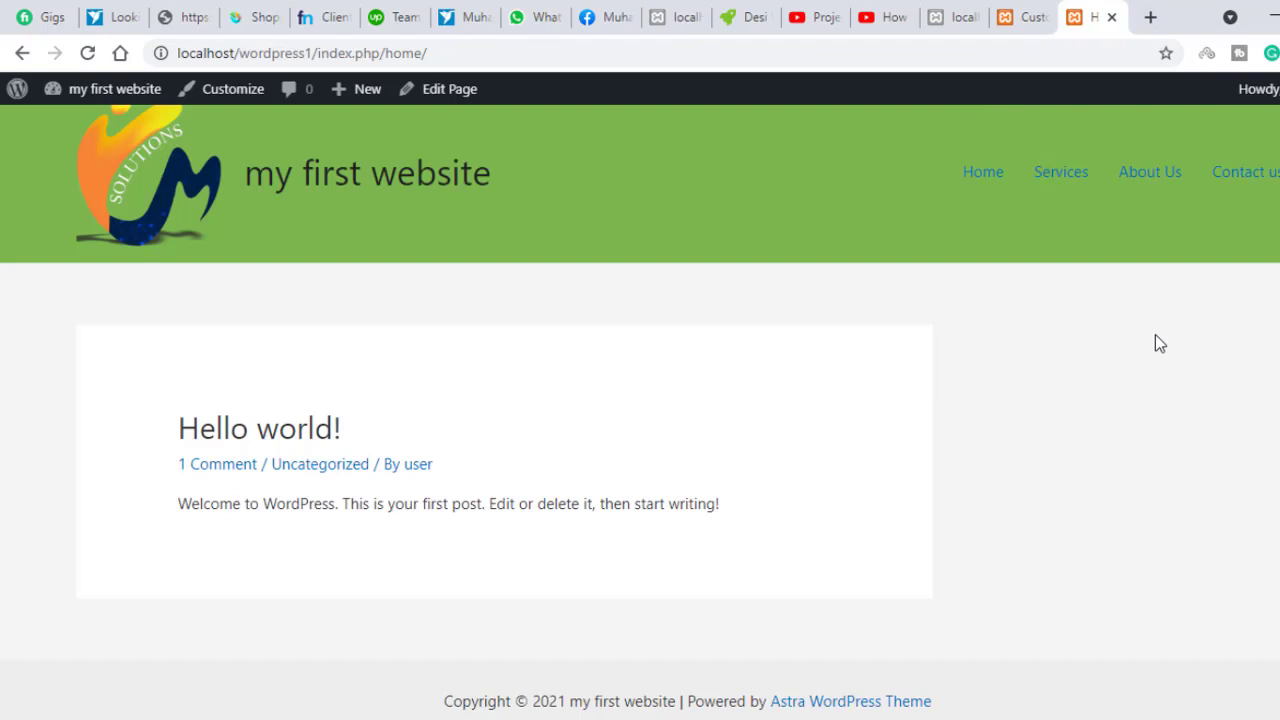
left_click(1111, 17)
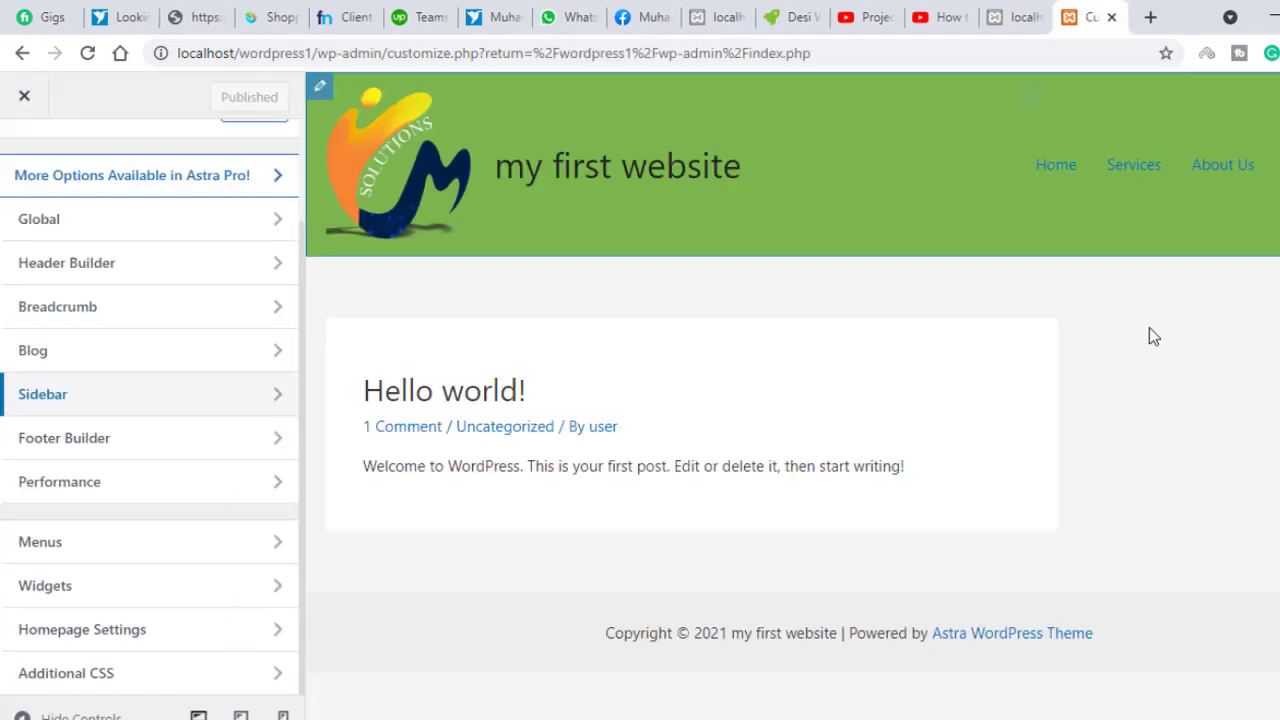
mouse_move(519, 637)
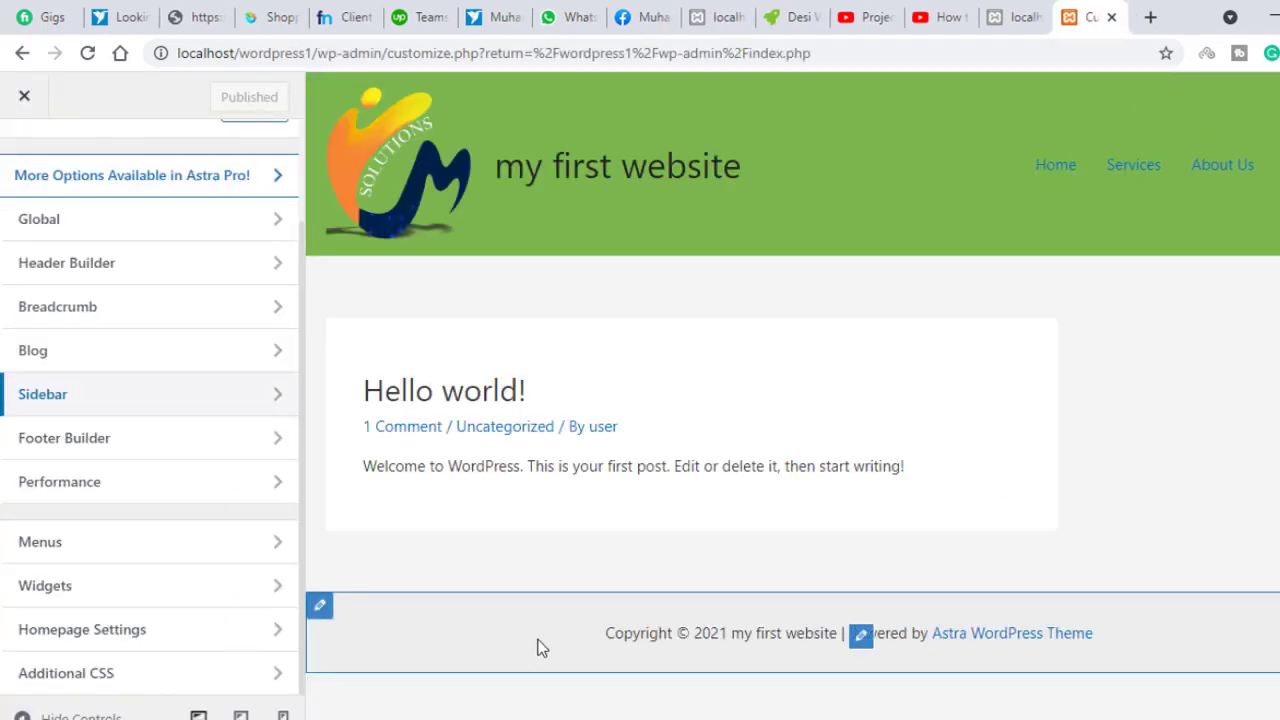
left_click(121, 452)
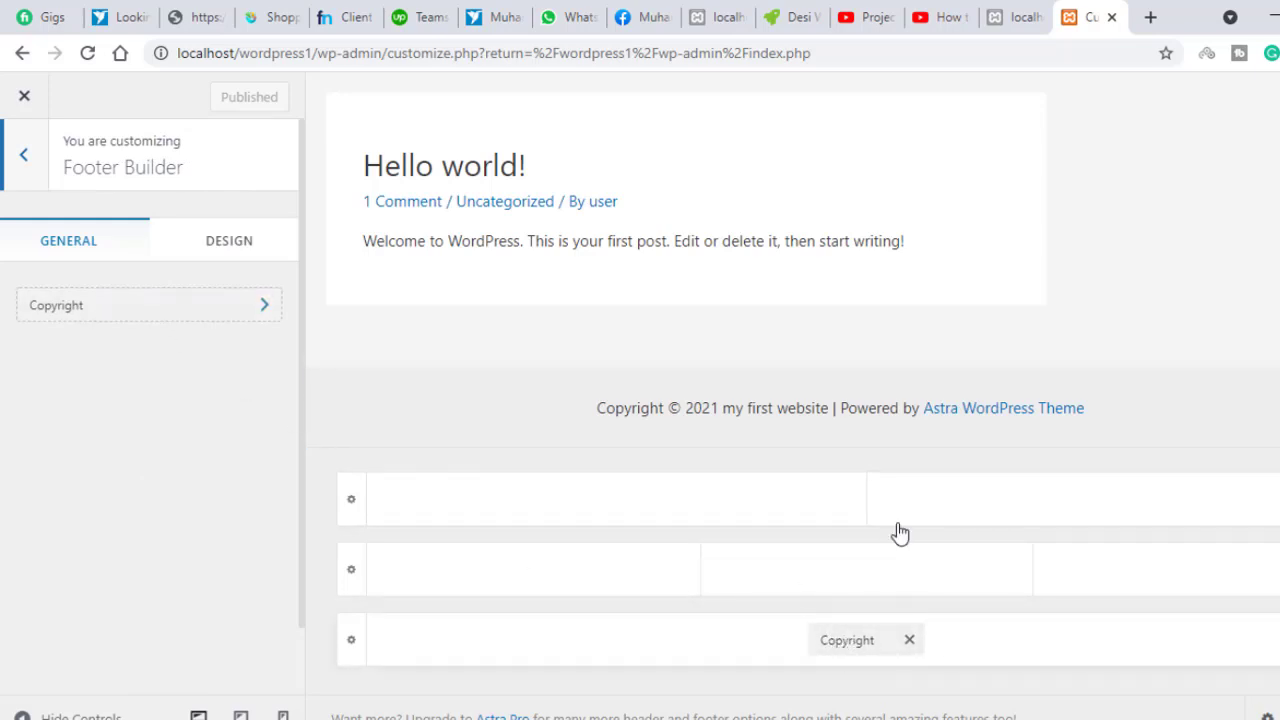
Add a Social element to the first column of the footer's middle row and publish the change
left_click(536, 577)
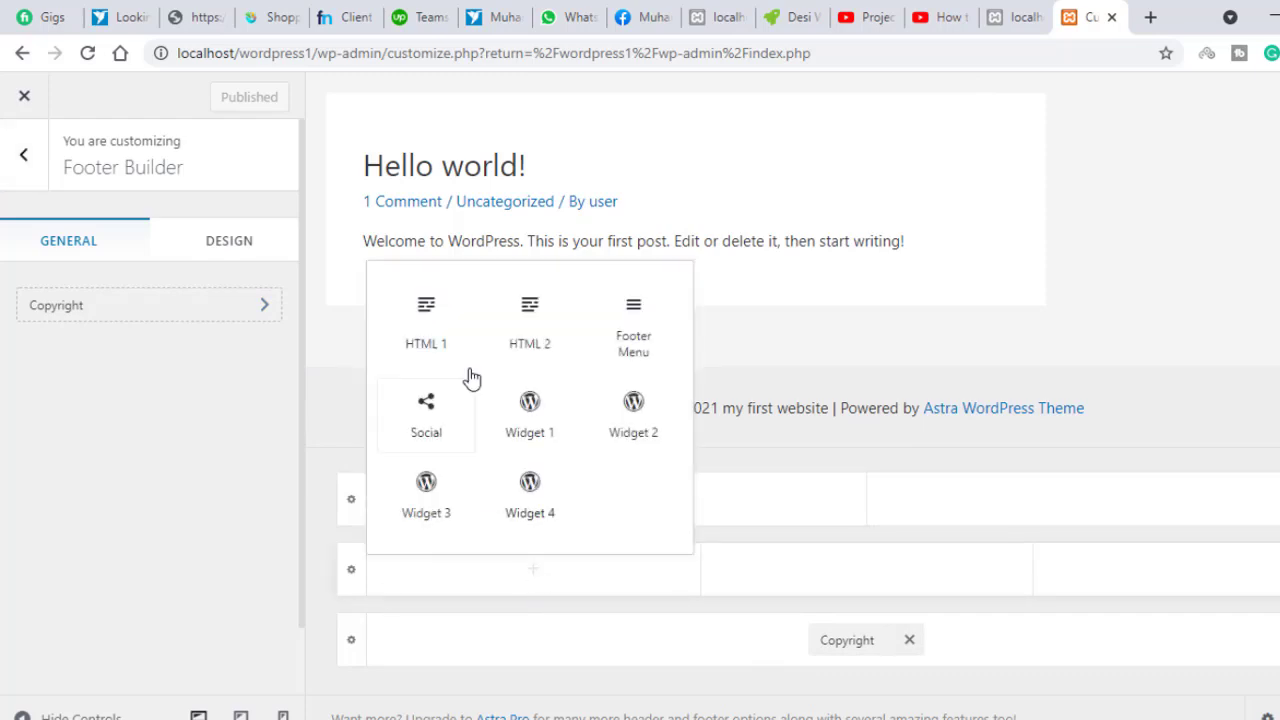
left_click(443, 432)
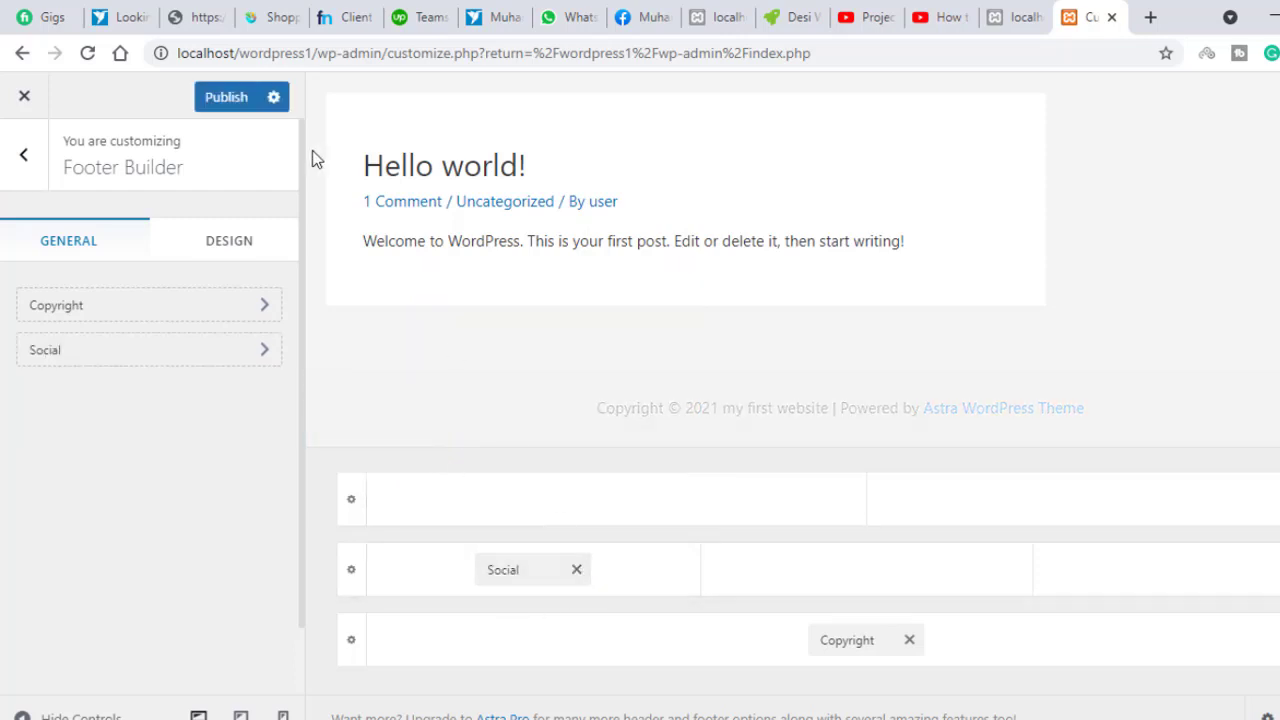
left_click(228, 100)
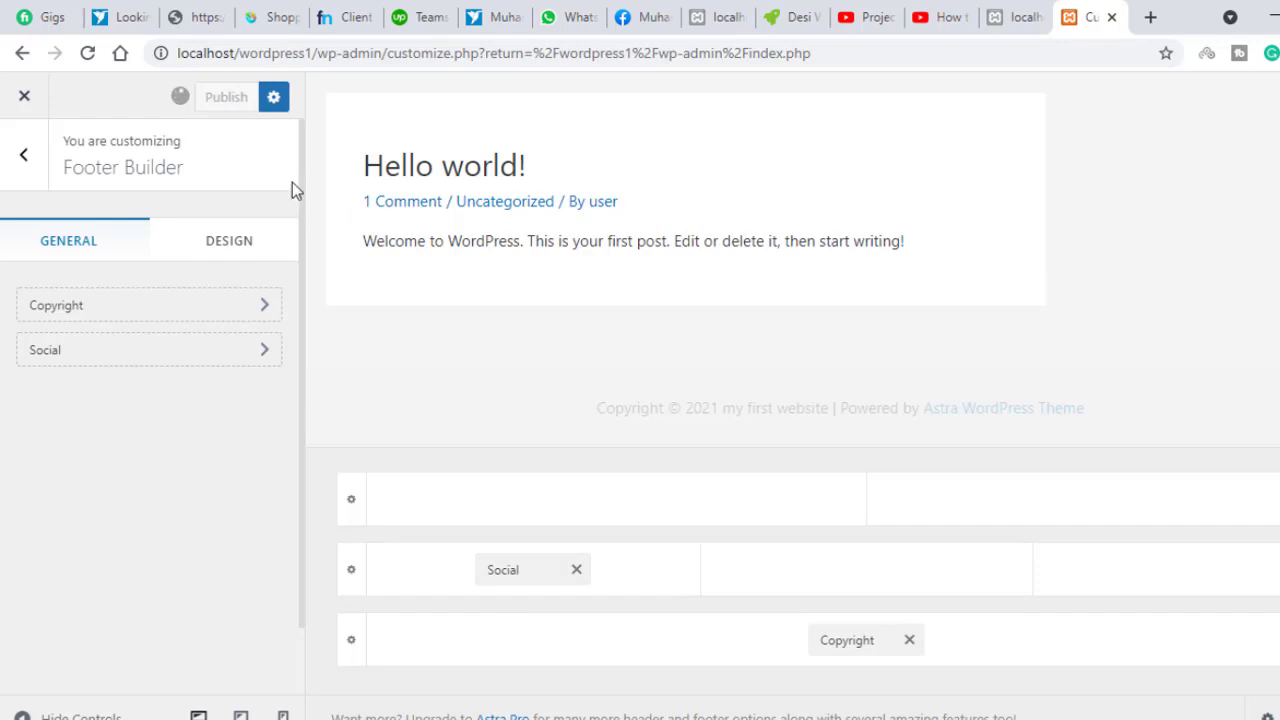
Copy the site's base address, localhost/wordpress1, and open it in a new browser tab
left_click_drag(314, 52, 119, 72)
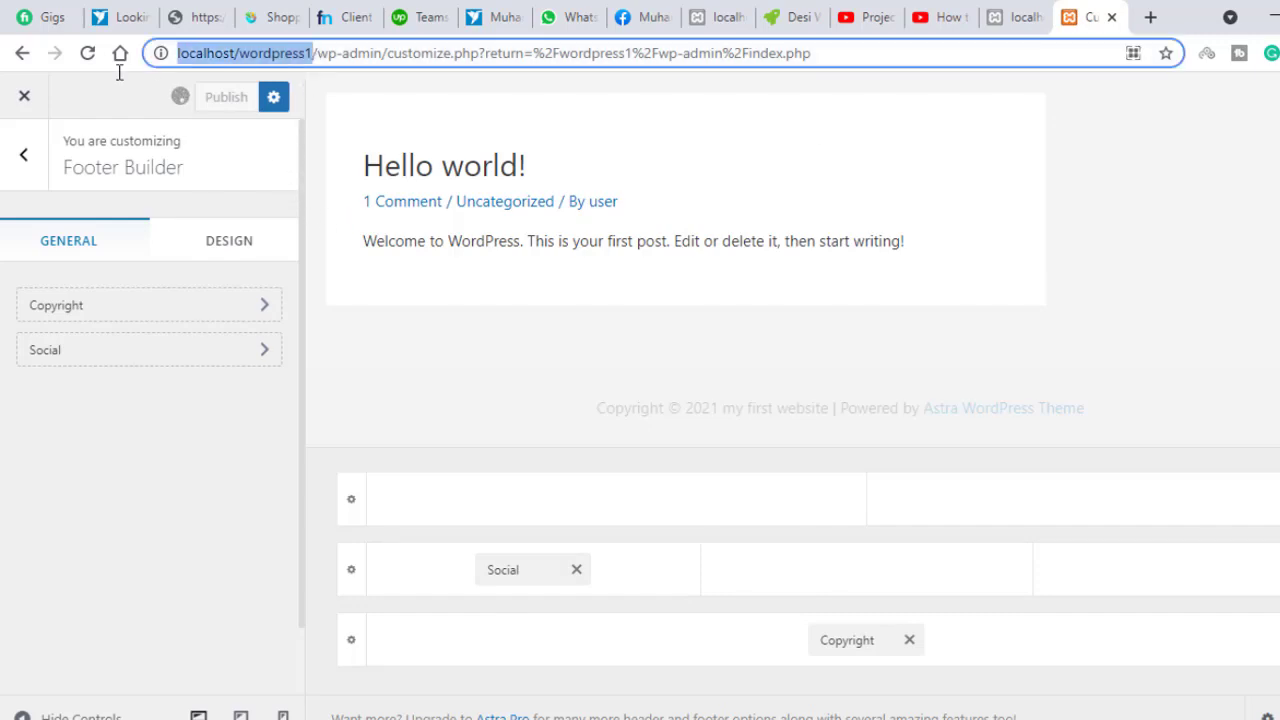
right_click(253, 63)
left_click(306, 166)
left_click(1147, 12)
right_click(760, 52)
left_click(900, 189)
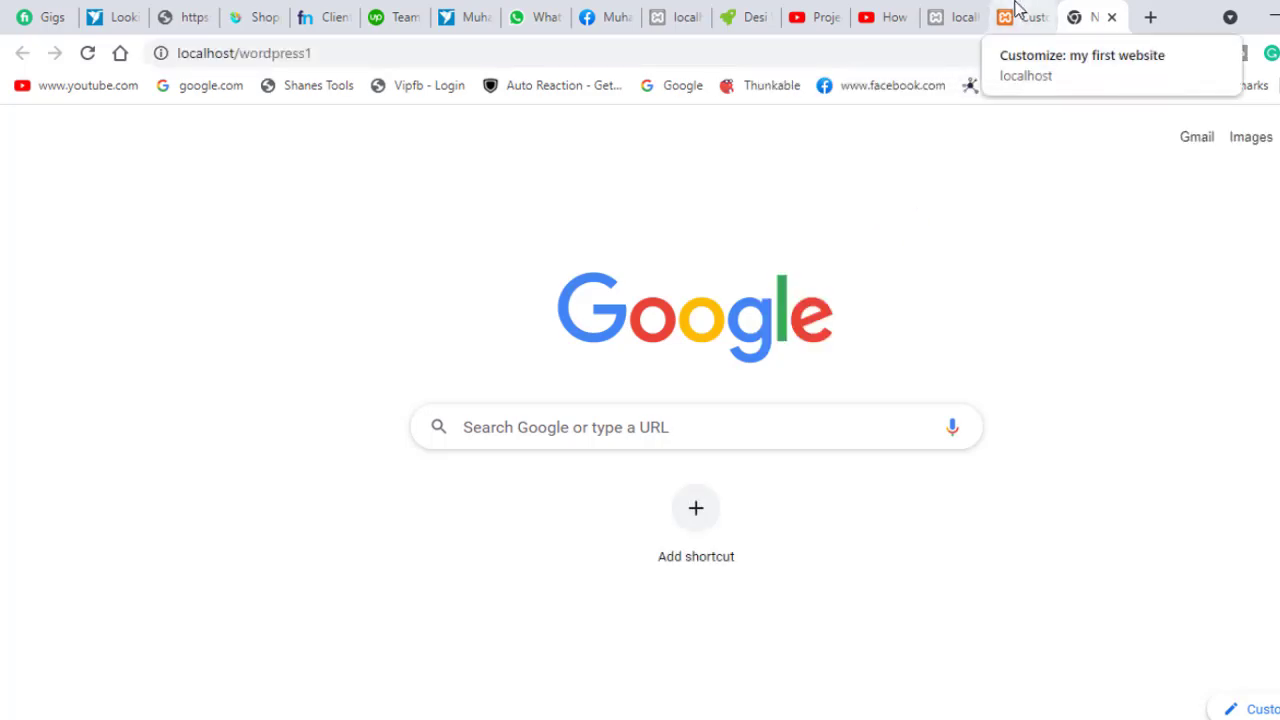
key("Return")
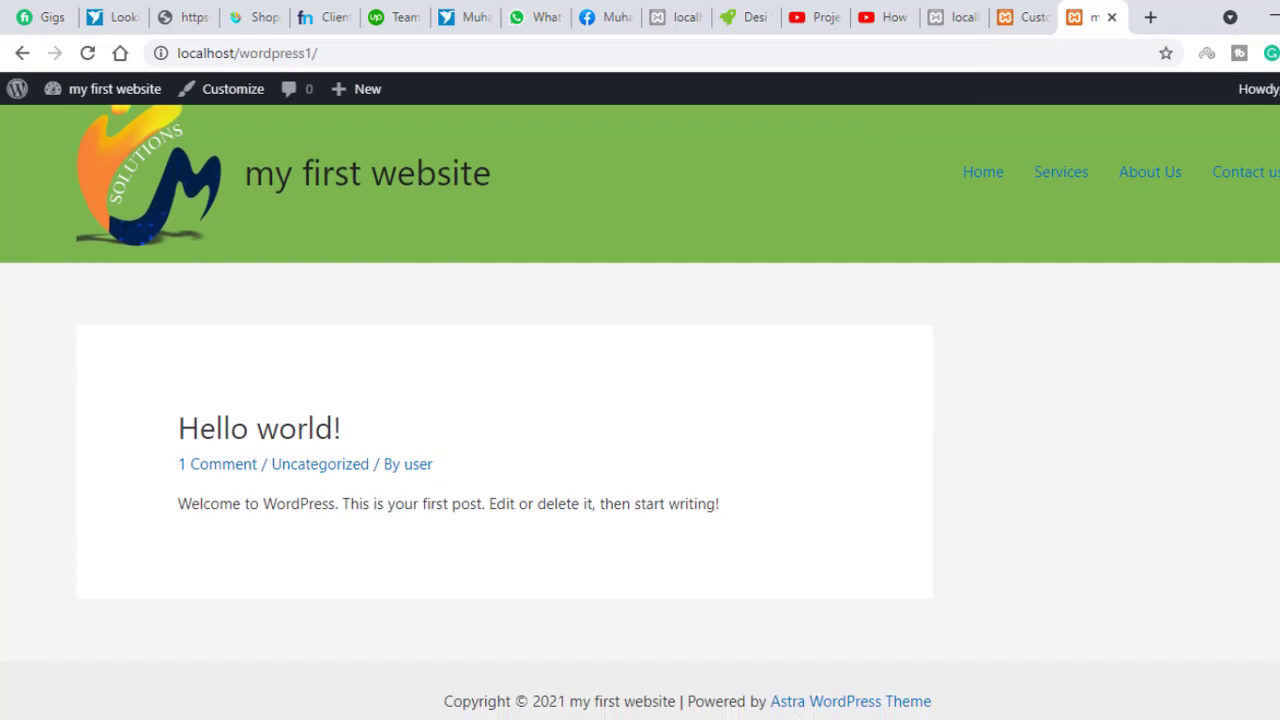
Check the footer preview in the customizer, and reload the live site to inspect its footer's social icons
left_click(1020, 17)
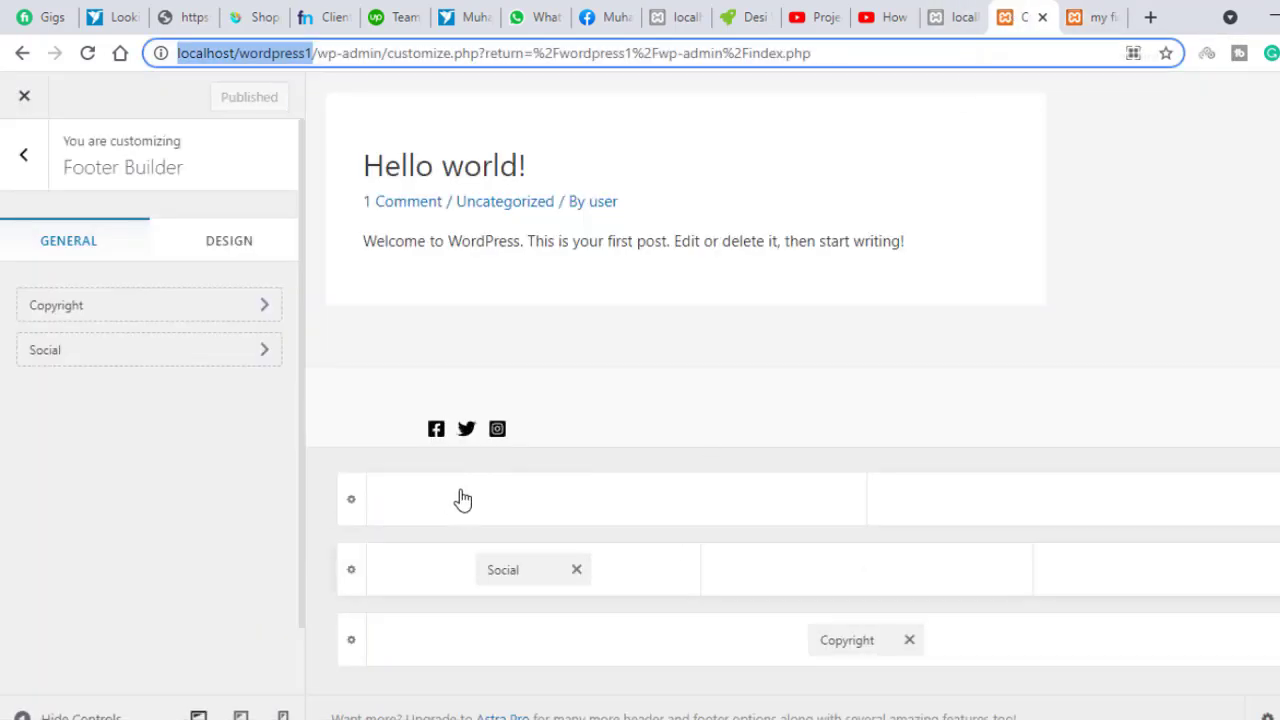
left_click(1090, 14)
right_click(584, 263)
left_click(671, 322)
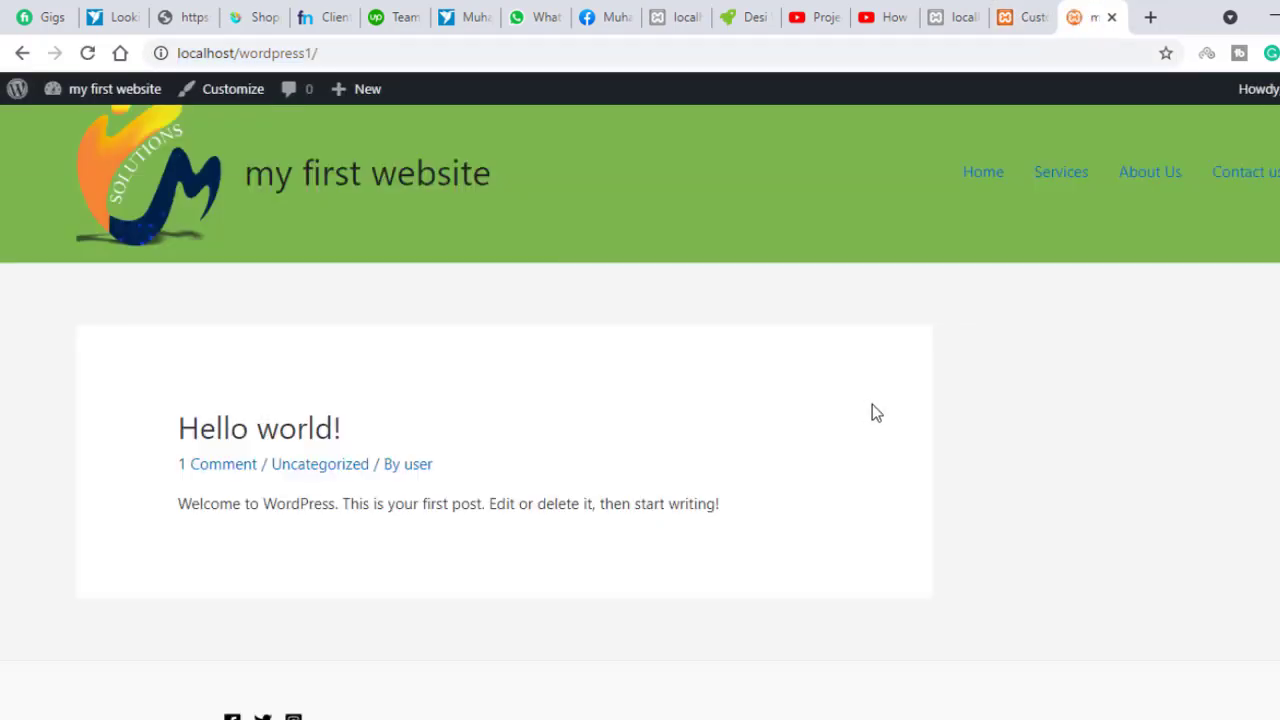
scroll(872, 404, "down", 2)
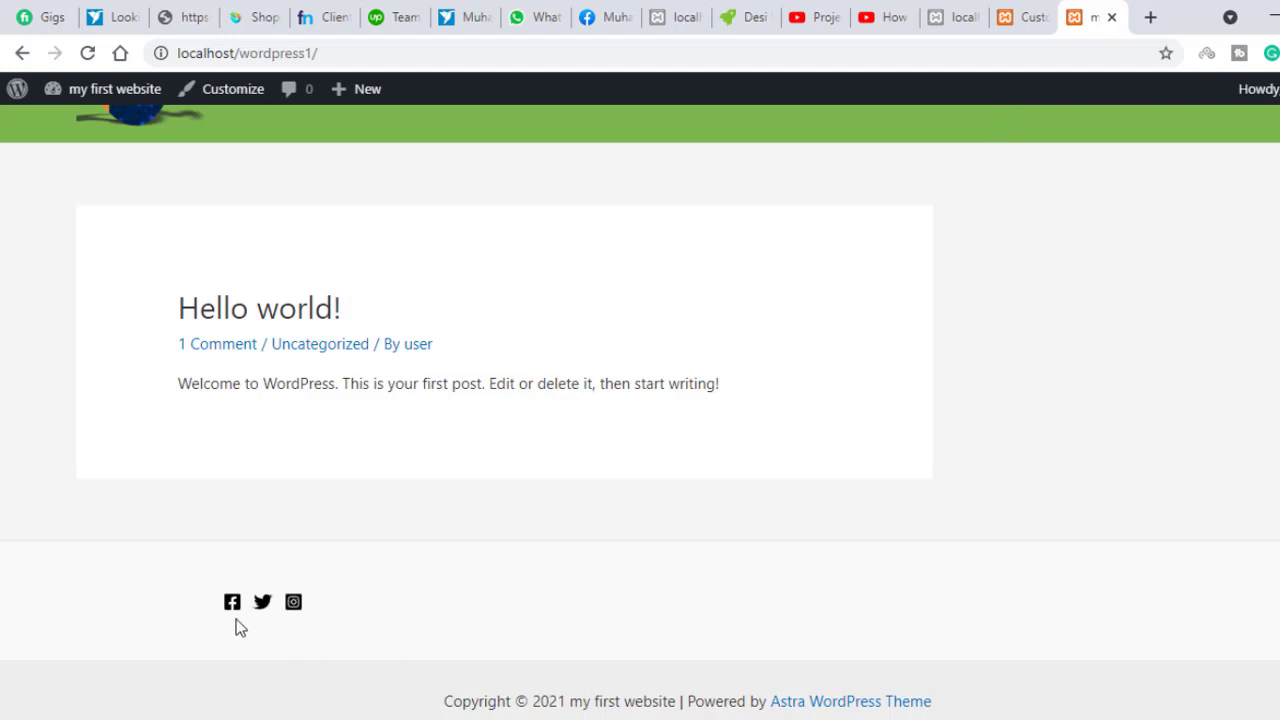
Review the Primary Footer's general and design settings in the customizer, and return to the main list of customizer sections
left_click(1050, 14)
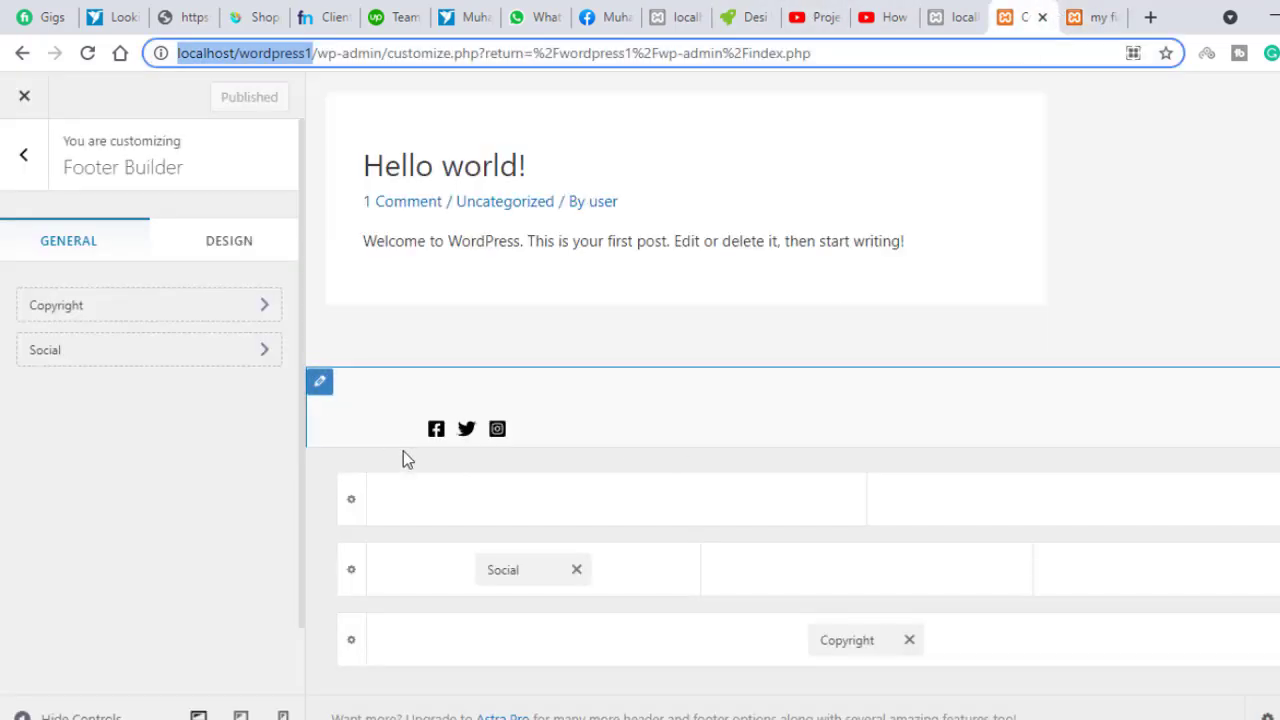
left_click(322, 386)
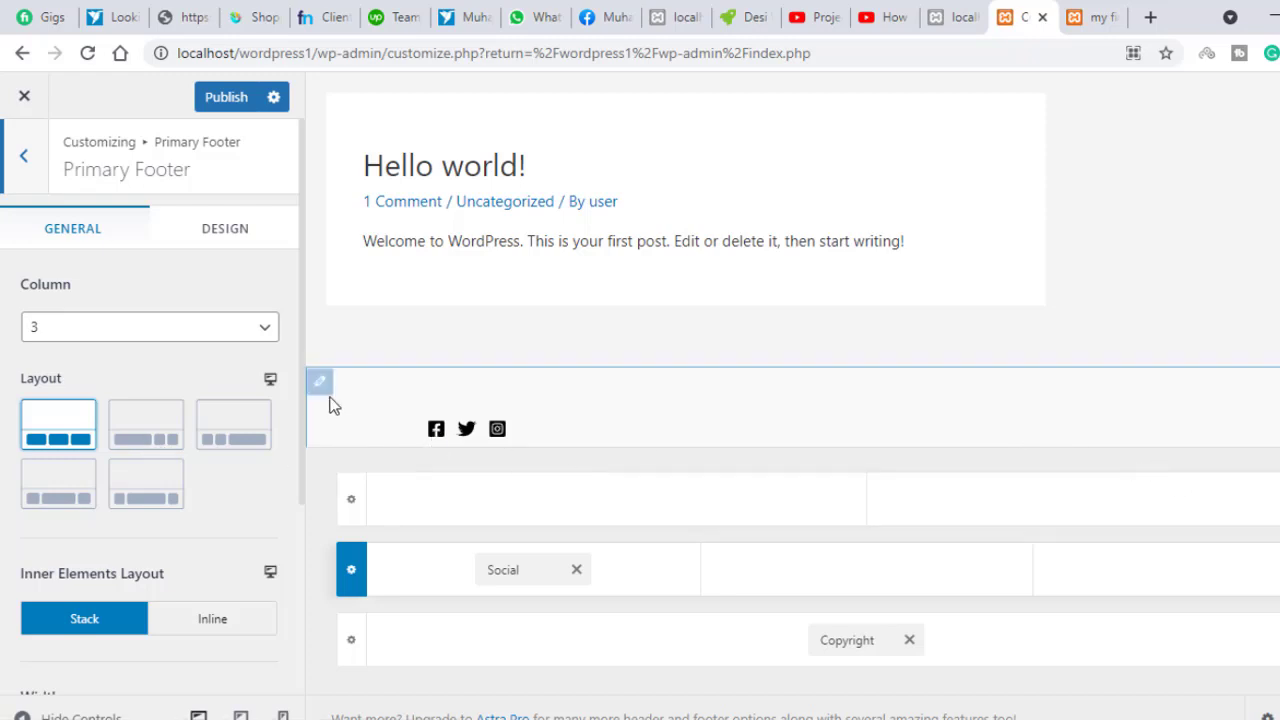
left_click(213, 236)
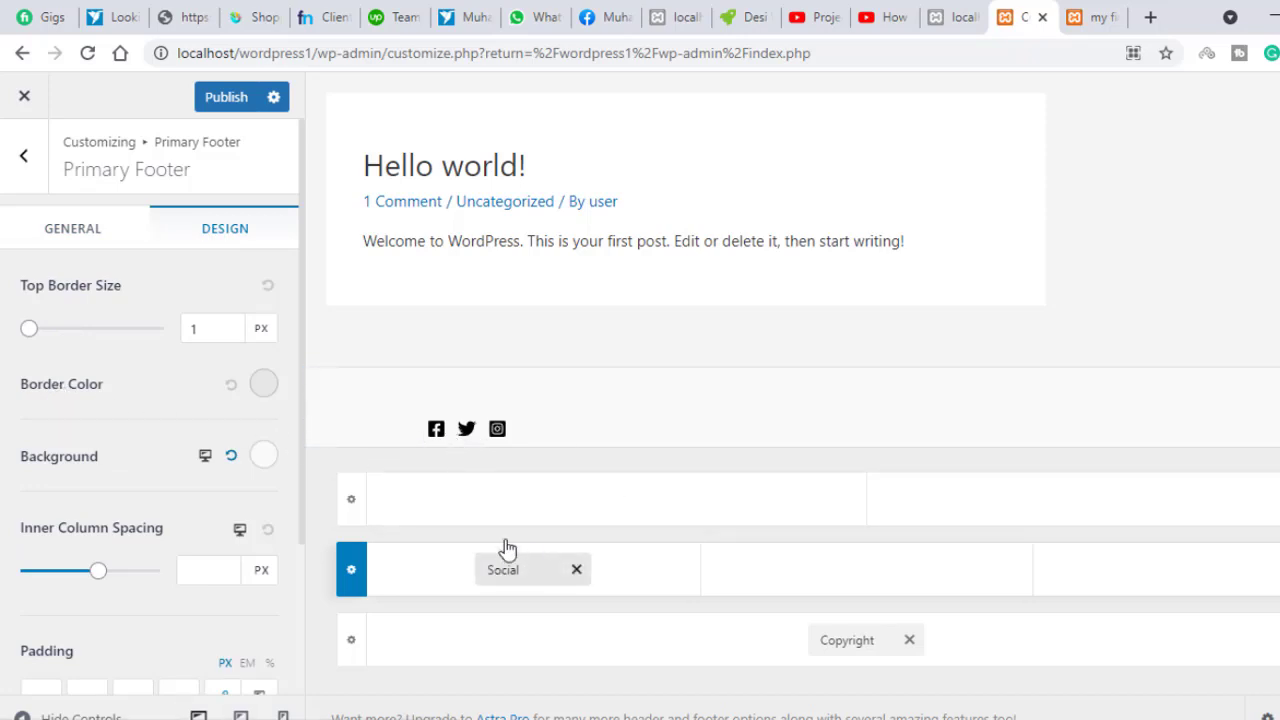
left_click(24, 163)
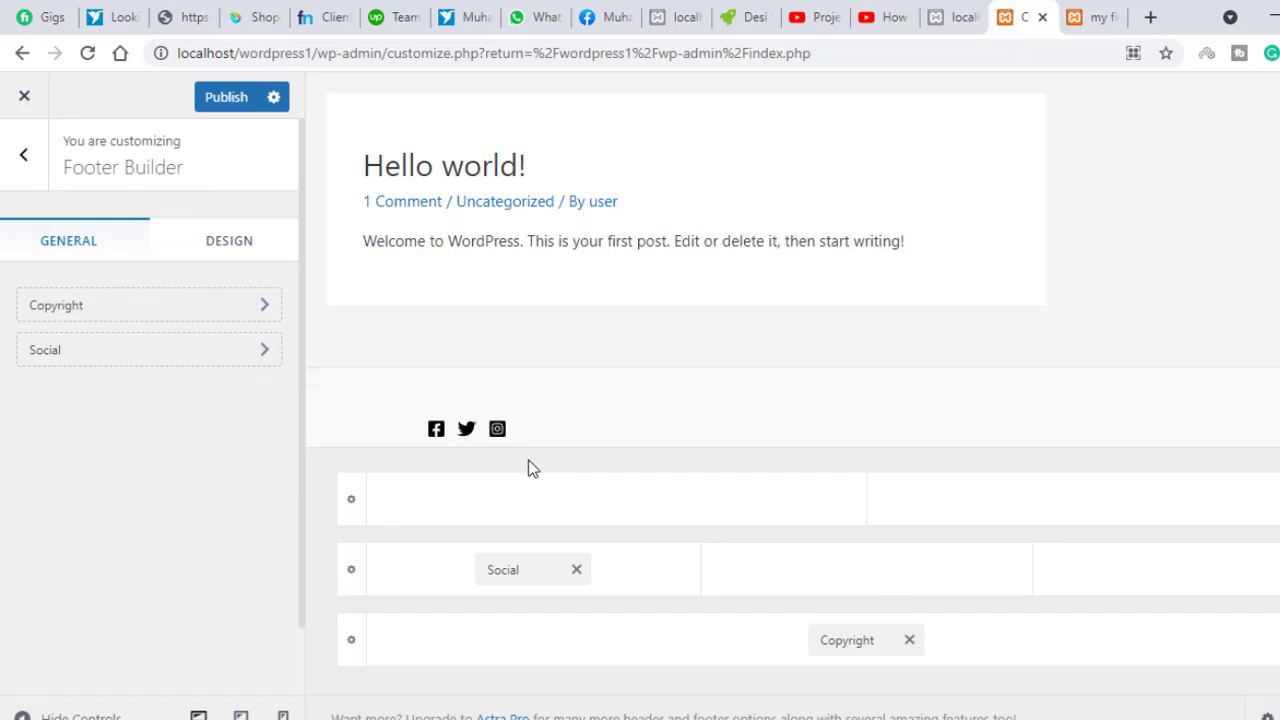
left_click(22, 156)
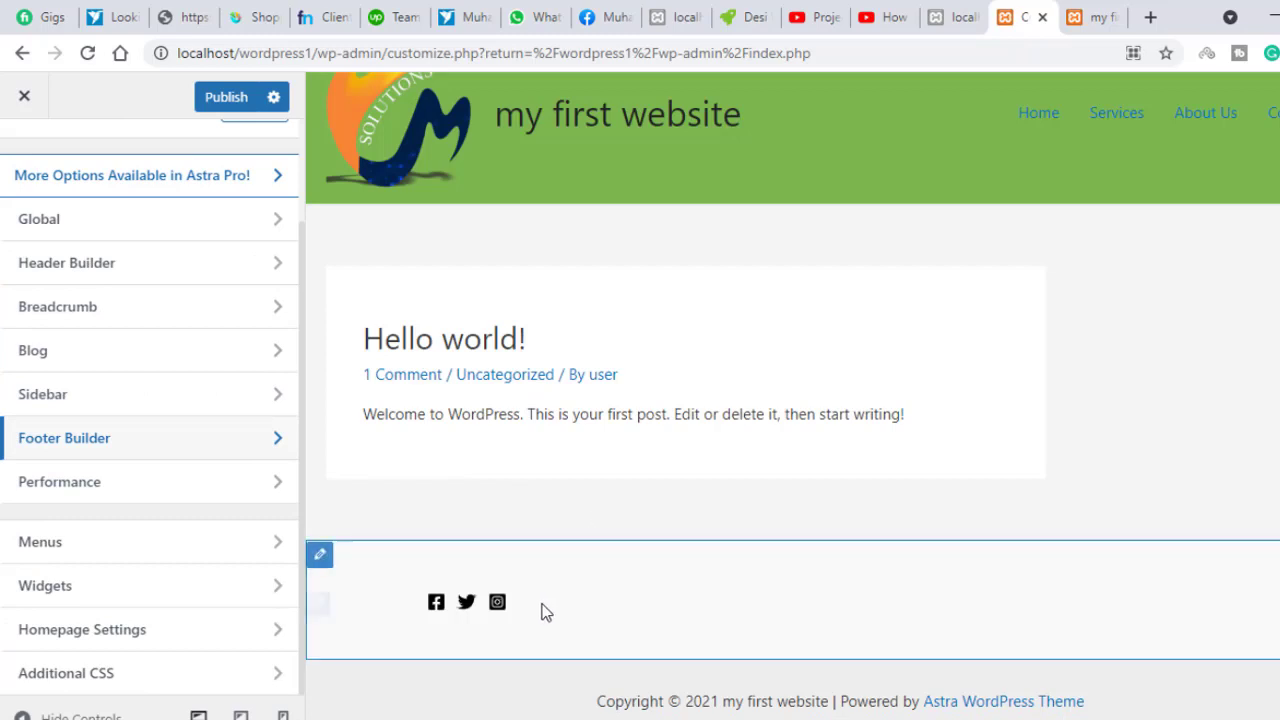
Look over the customizer's Performance options and the static-page options in Homepage Settings
left_click(104, 491)
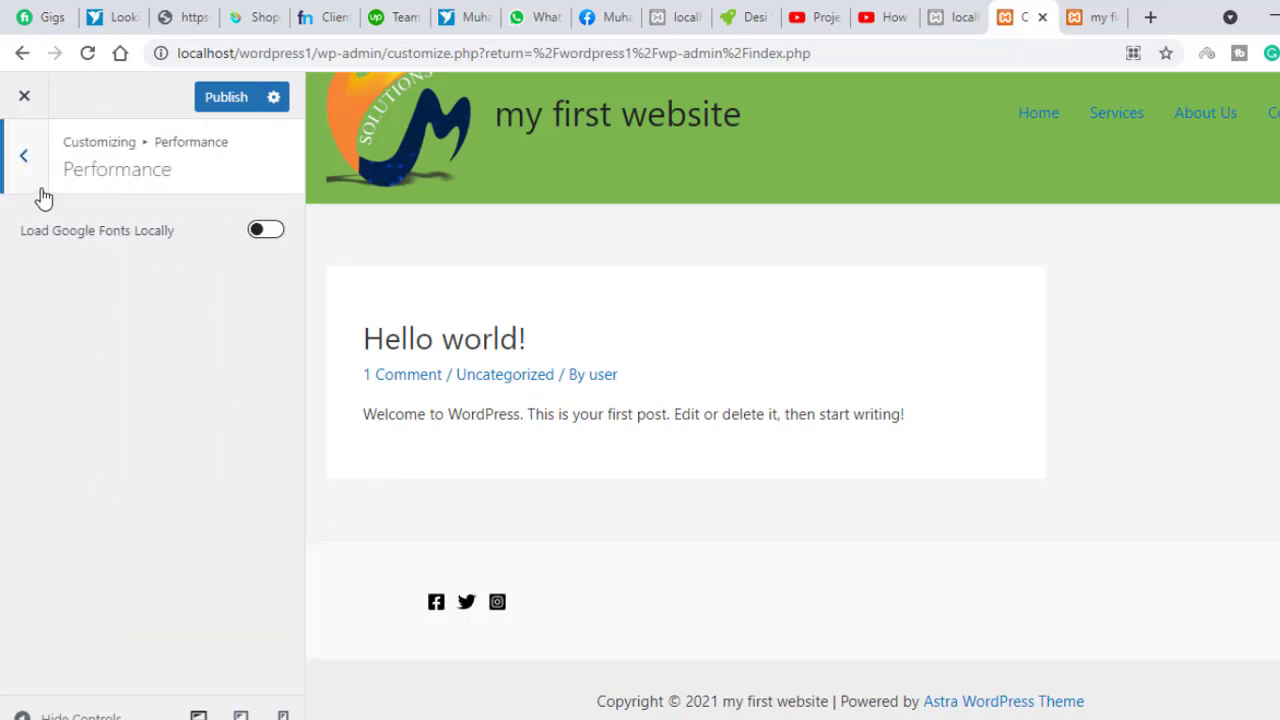
left_click(24, 158)
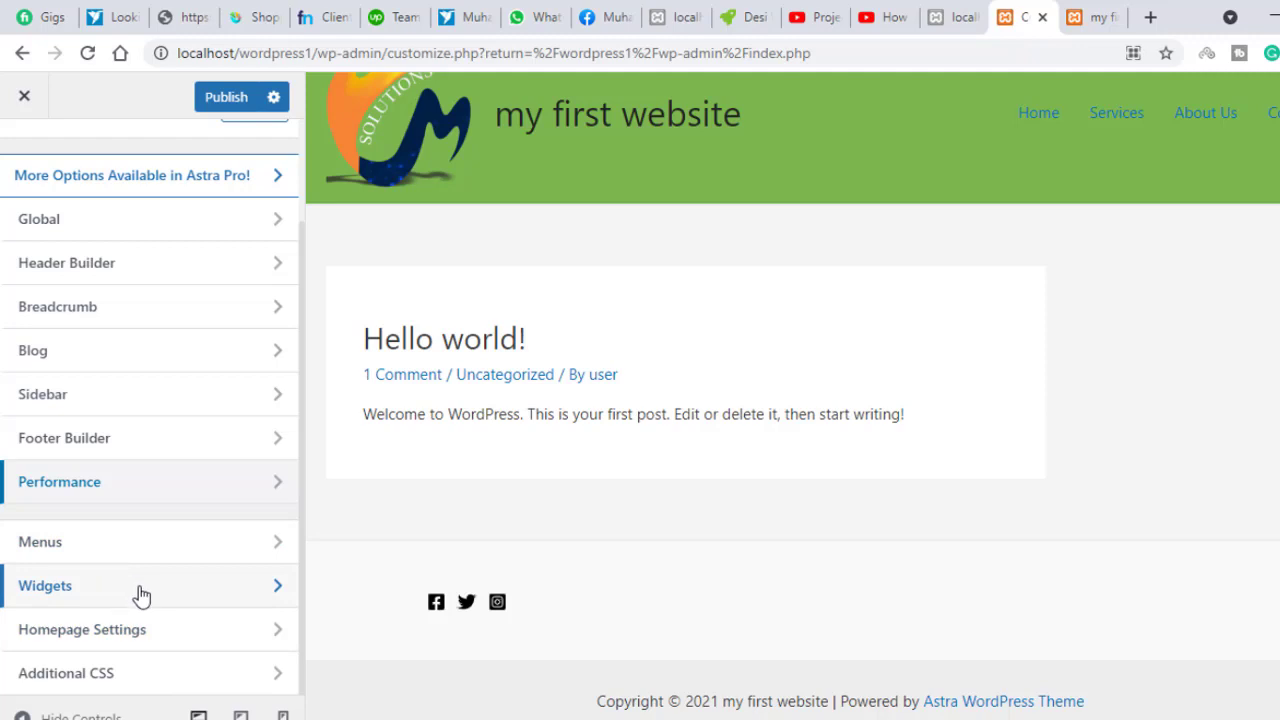
left_click(128, 632)
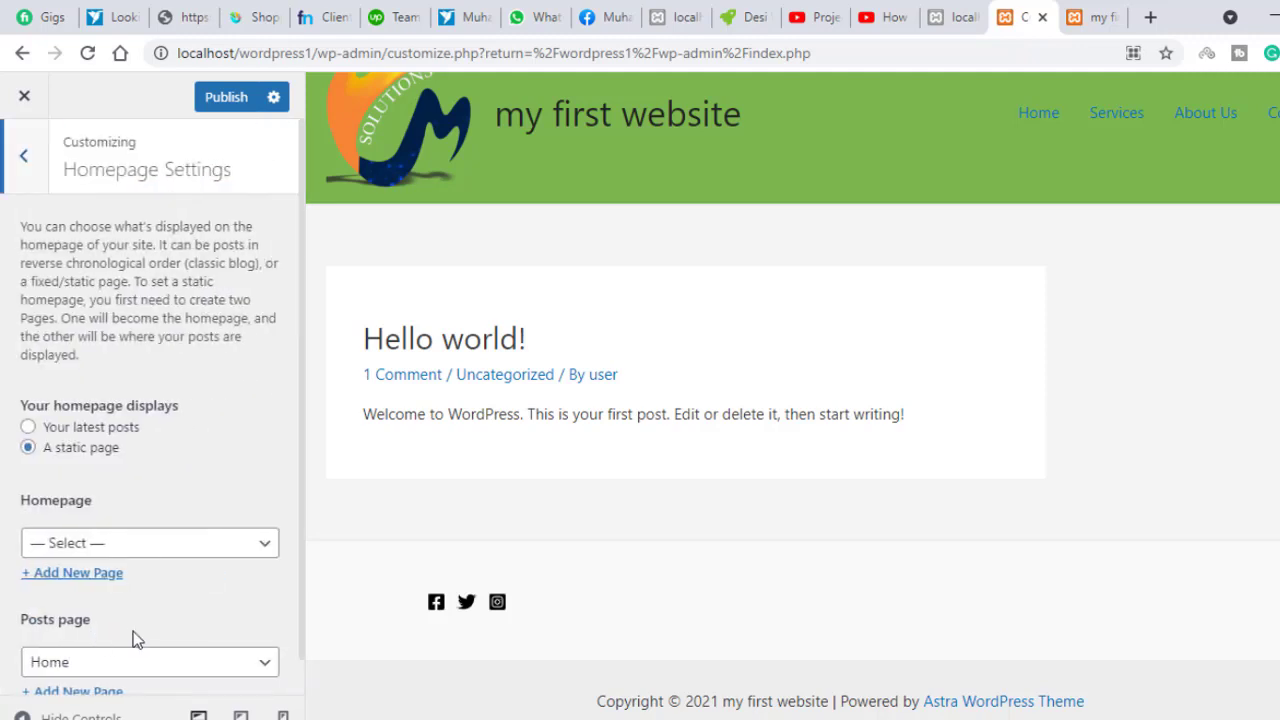
scroll(170, 480, "down", 1)
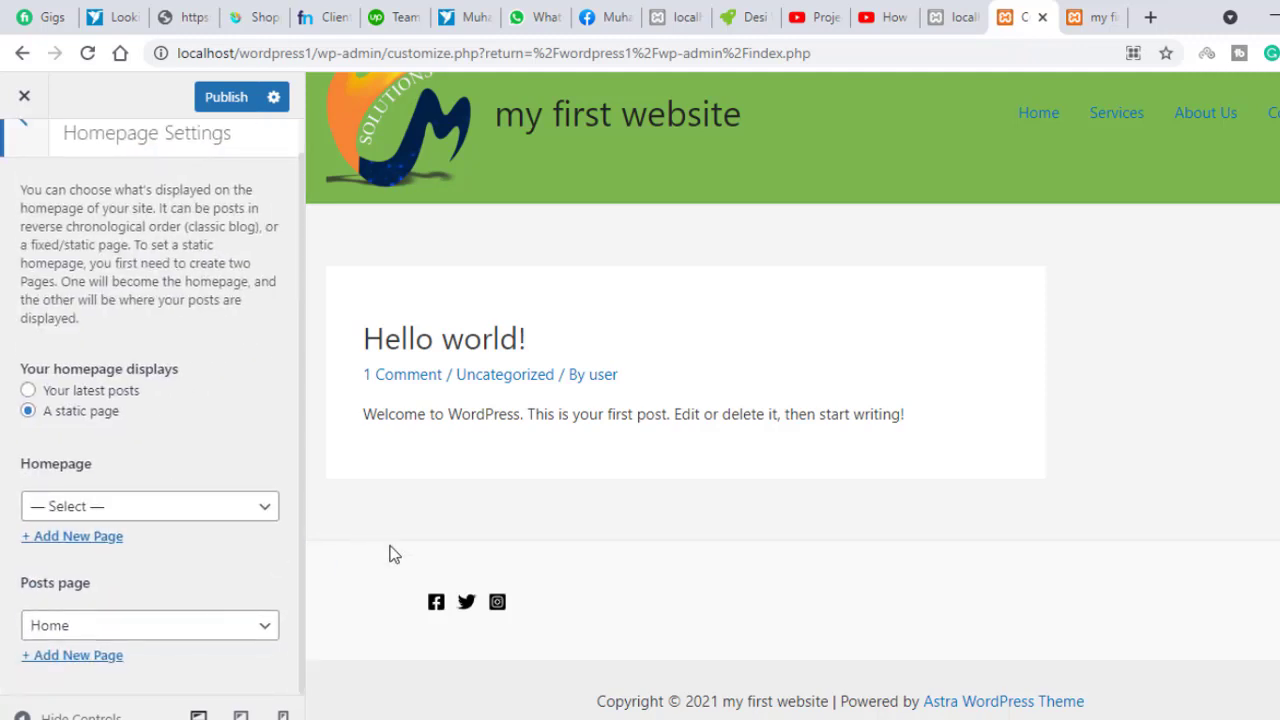
Compare the live home page's header and content with the Homepage Settings and preview in the customizer
left_click(1082, 17)
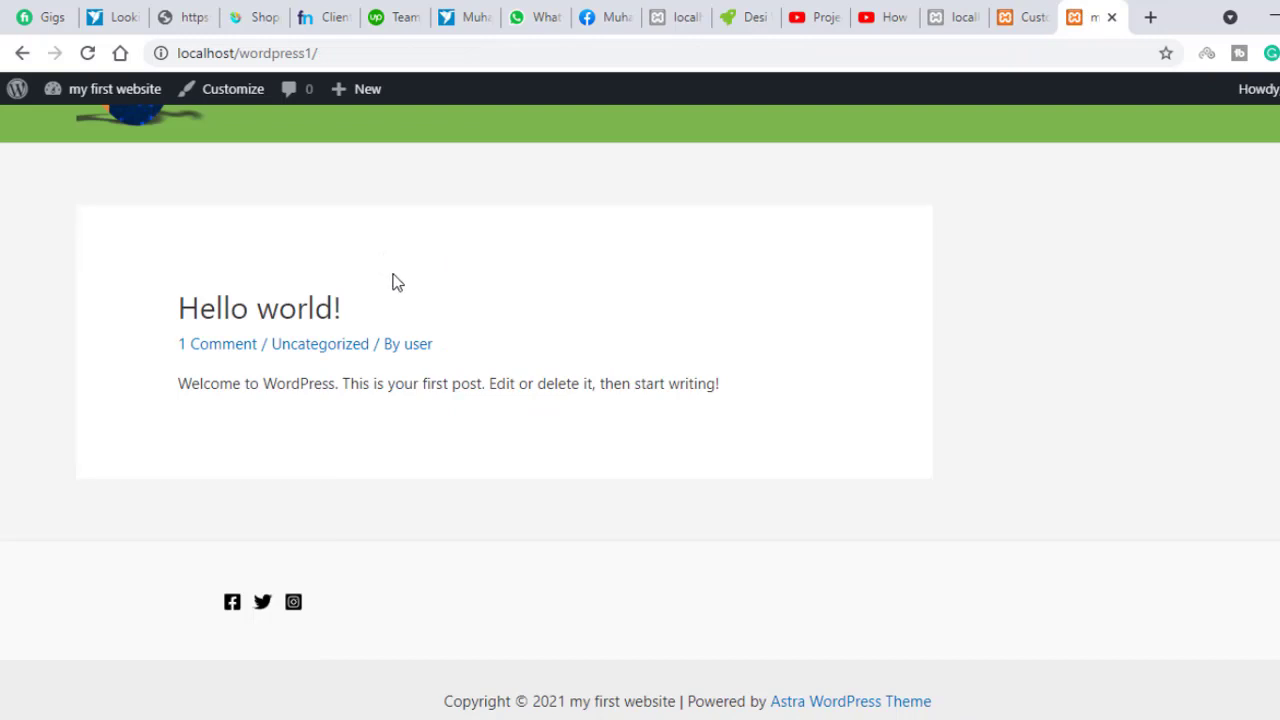
scroll(393, 283, "up", 2)
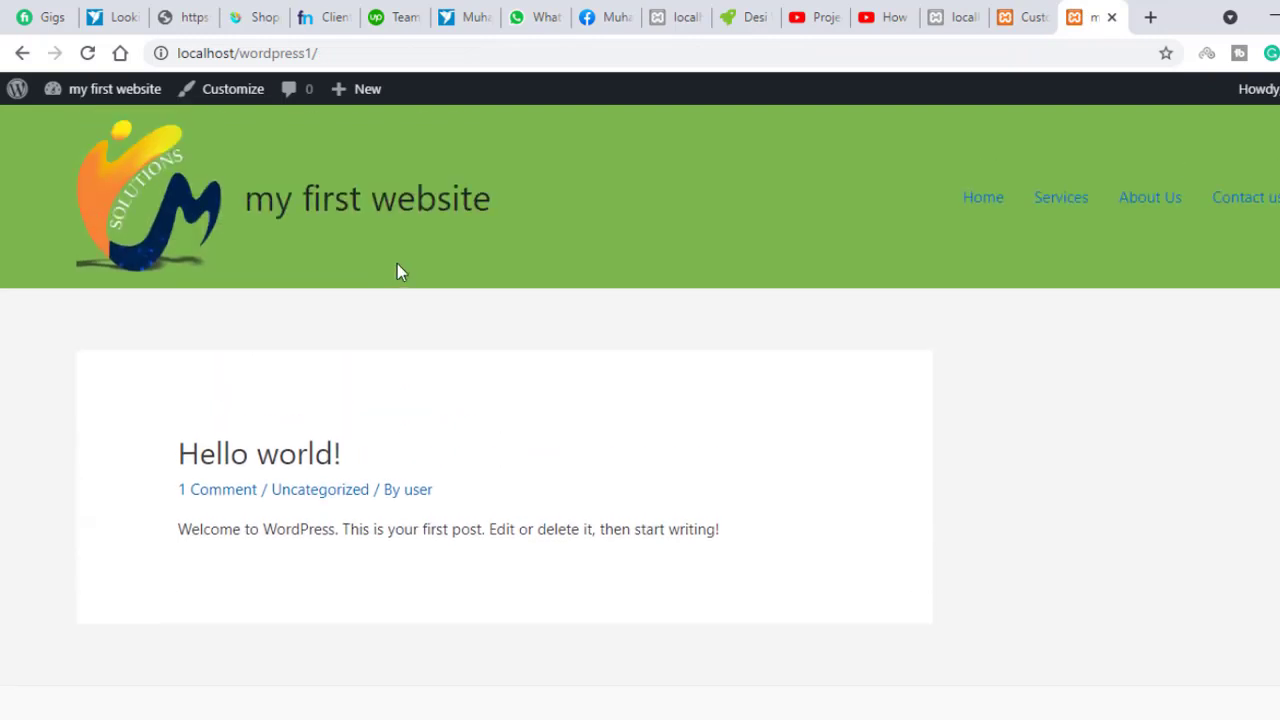
left_click(1031, 12)
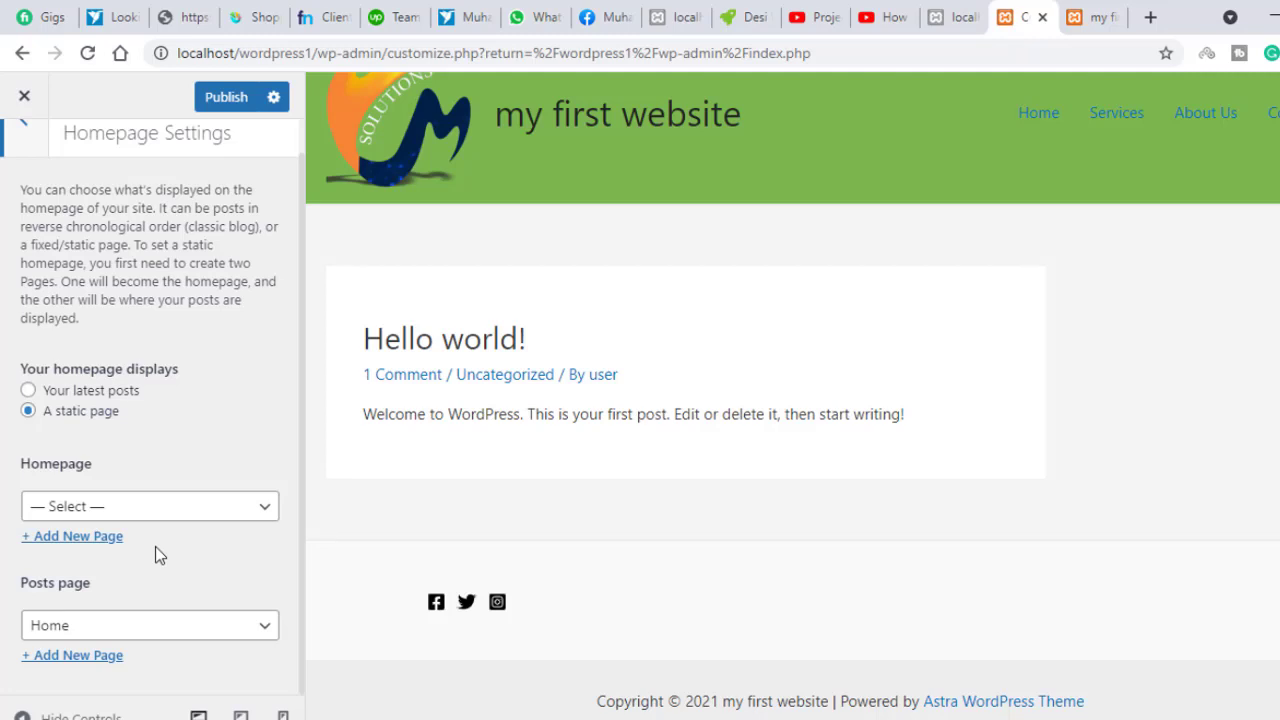
left_click(1095, 17)
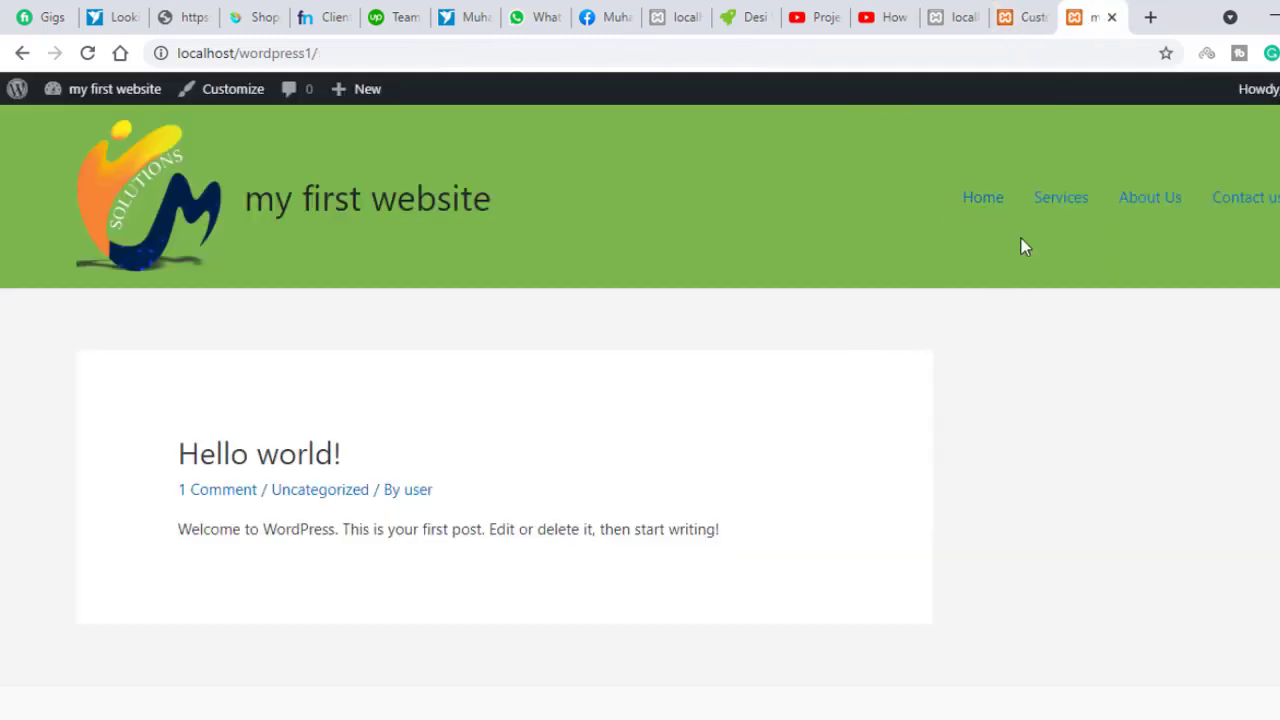
left_click(1025, 17)
left_click(1090, 17)
left_click(1030, 17)
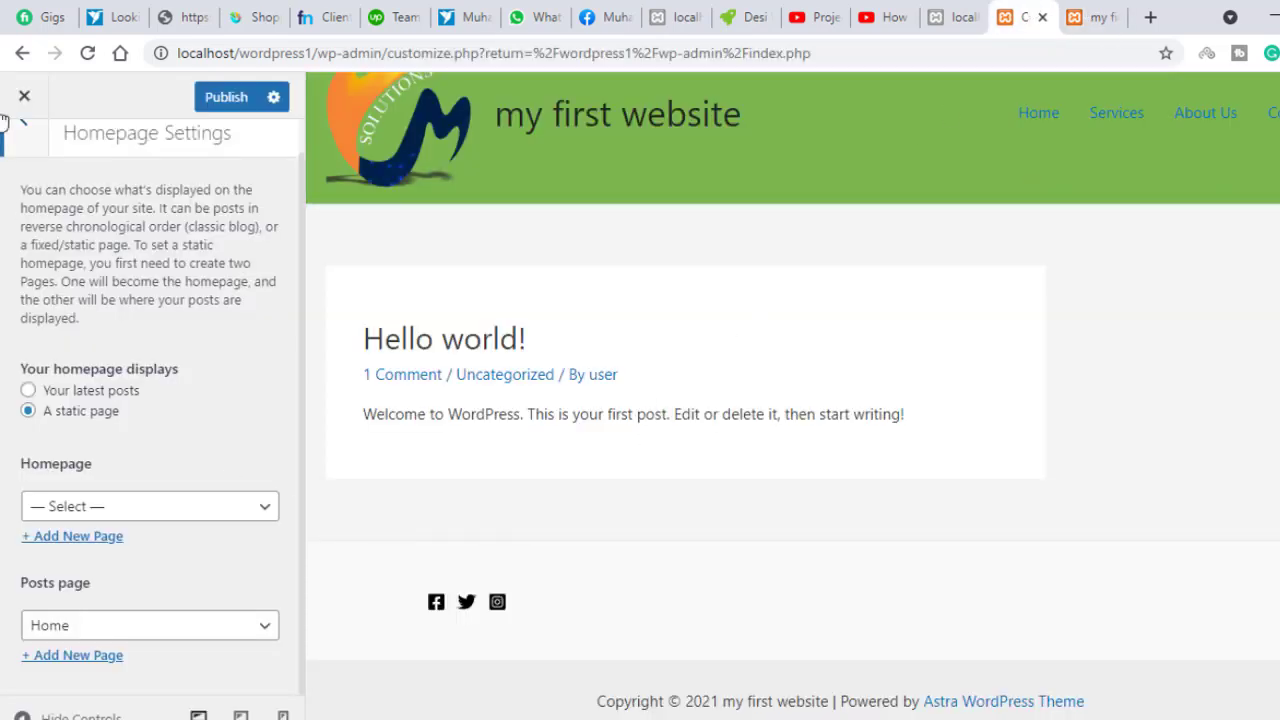
Leave Homepage Settings for the main customizer sections and publish the site customizations
scroll(10, 150, "up", 1)
left_click(14, 180)
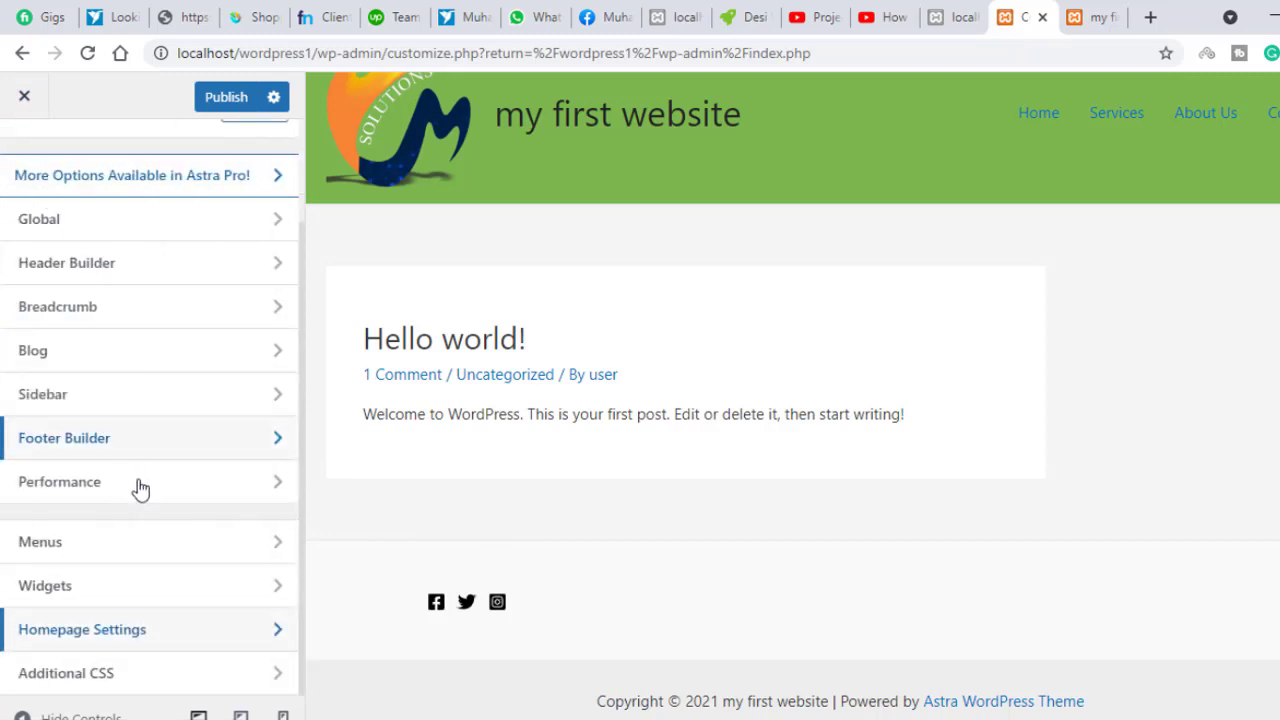
scroll(118, 567, "up", 2)
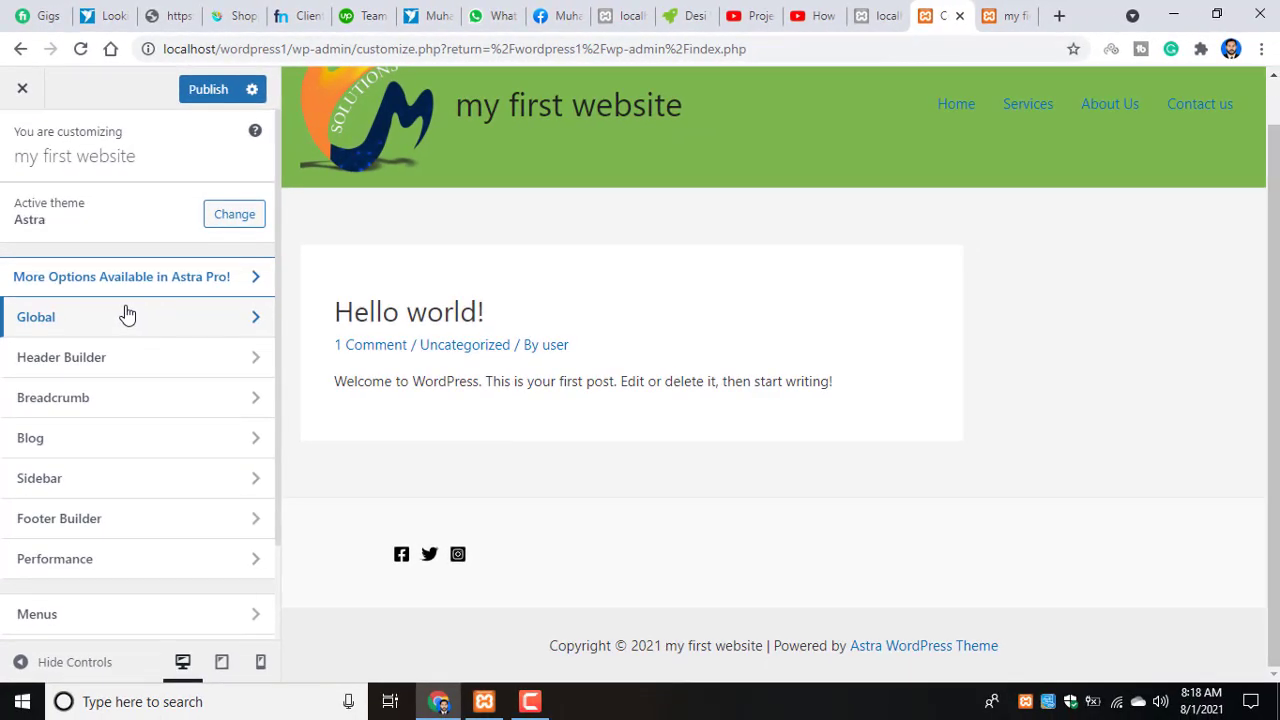
left_click(206, 89)
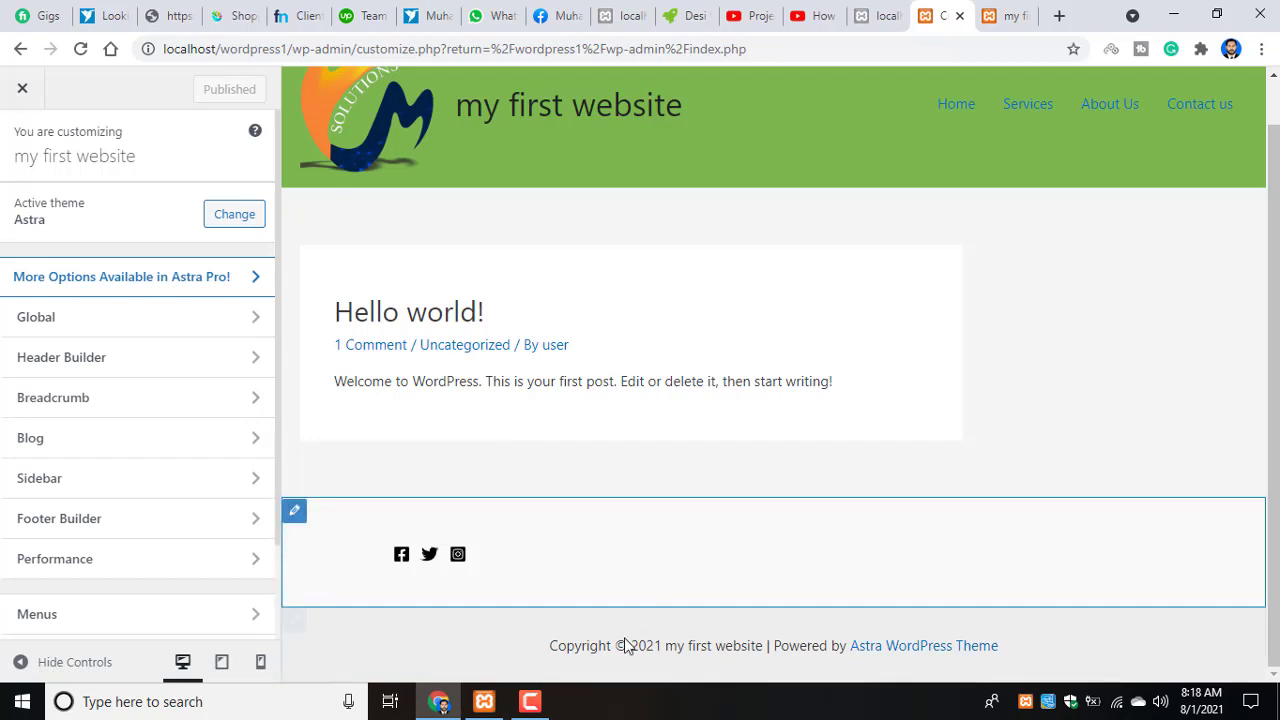
left_click(530, 701)
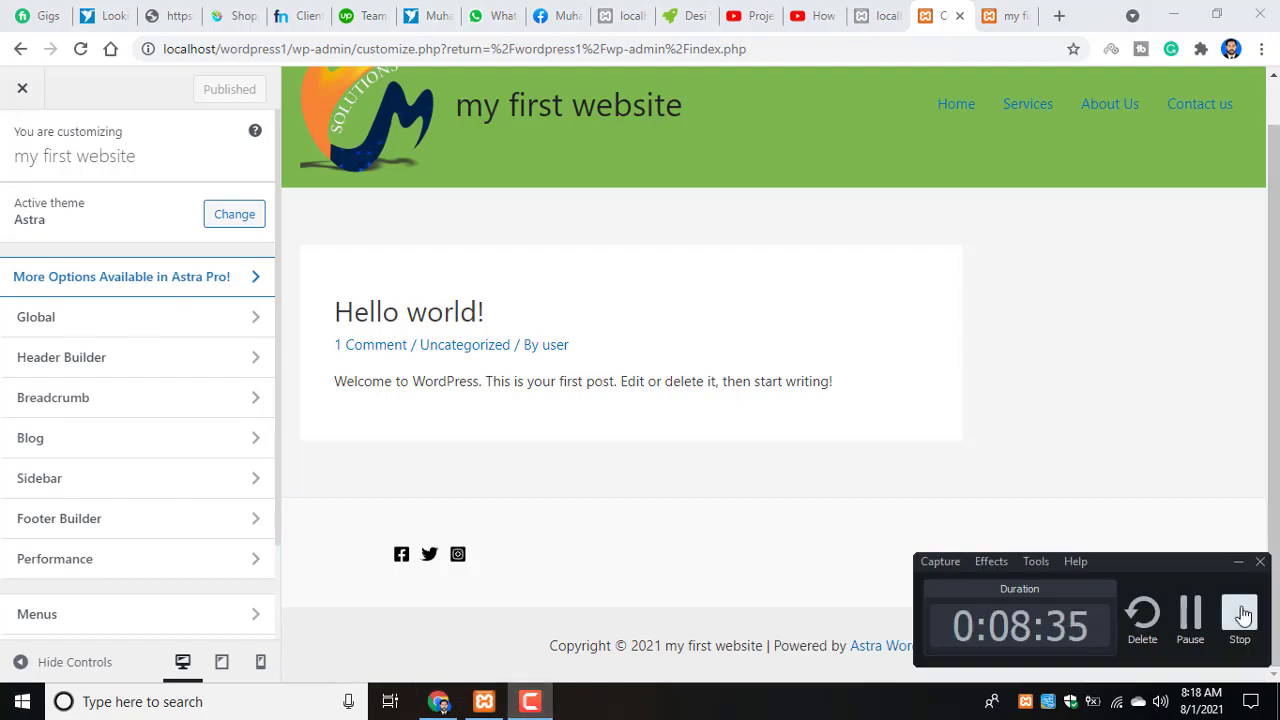